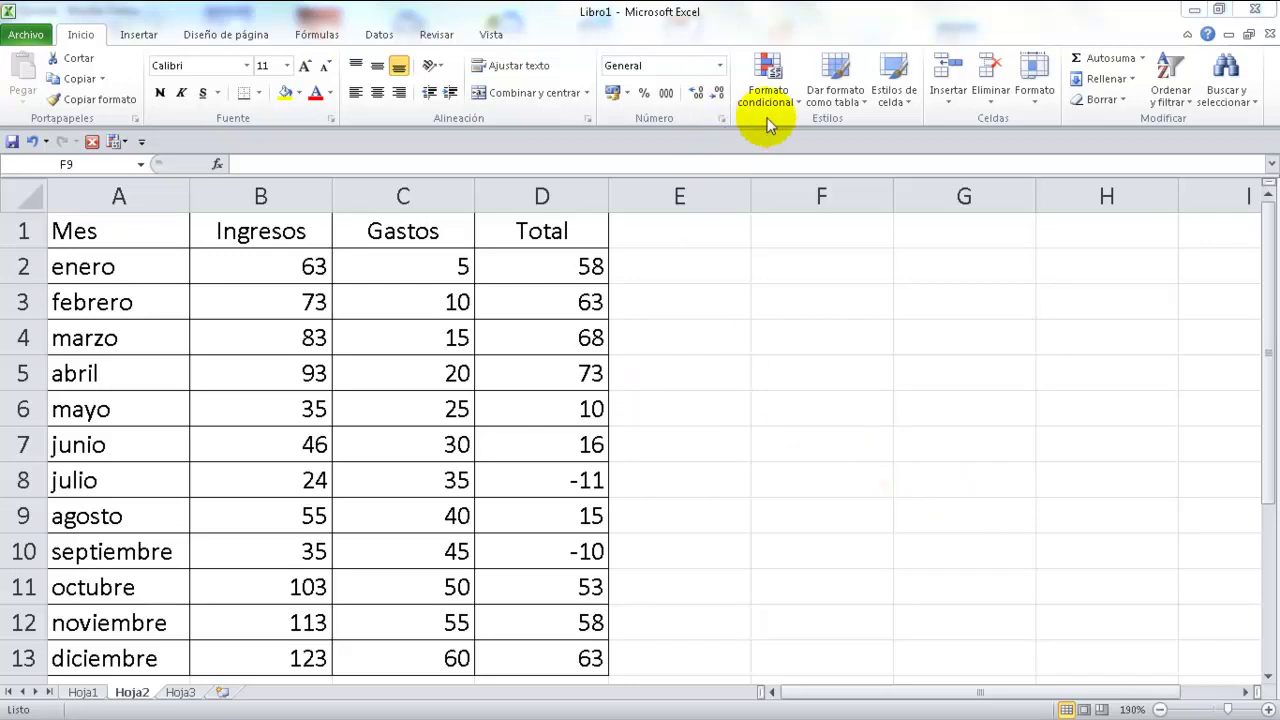
Start an 'Es mayor que' highlight rule on Total cells D2:D13 with threshold 60.
mouse_move(586, 265)
left_mouse_down()
mouse_move(552, 511)
mouse_move(549, 655)
left_mouse_up()
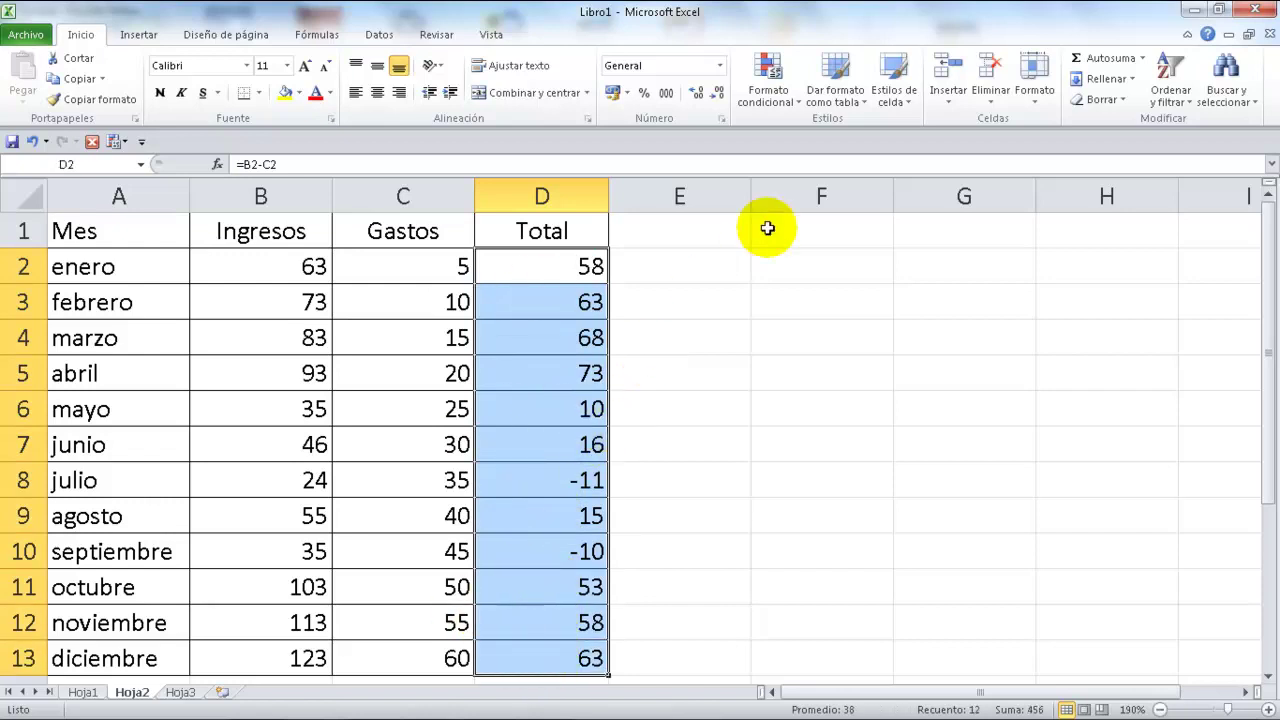
left_click(775, 81)
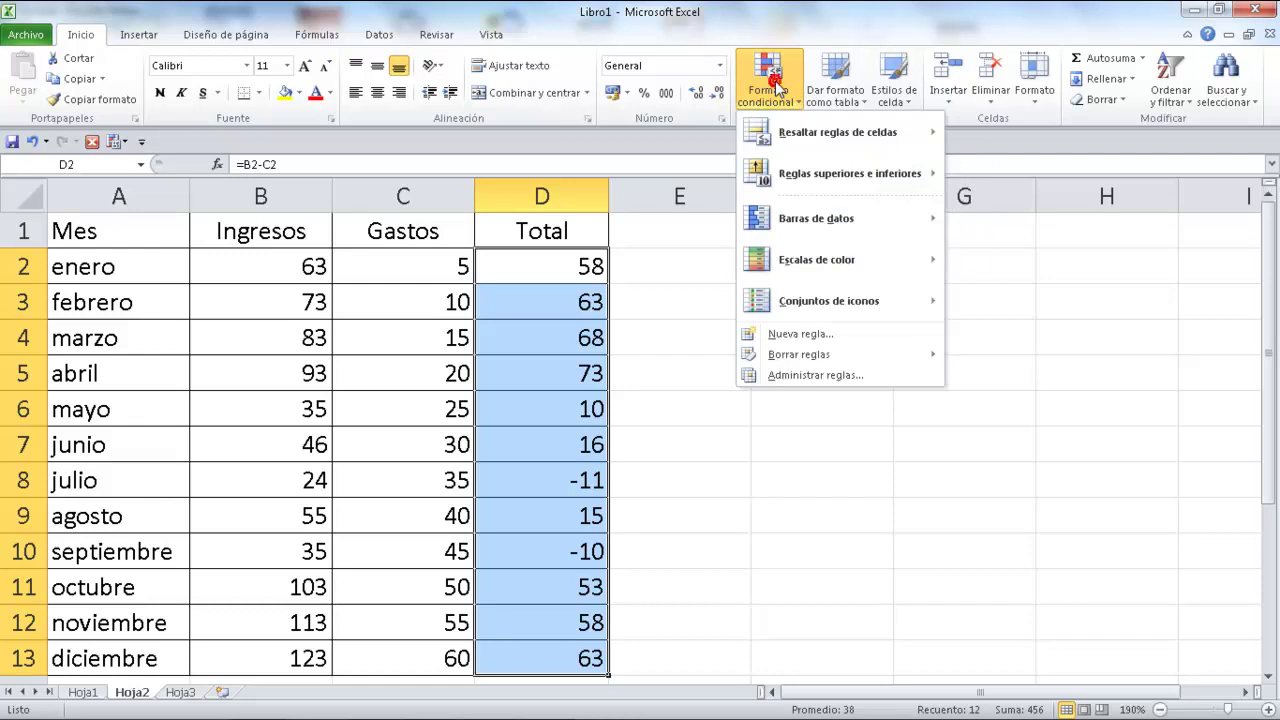
mouse_move(838, 133)
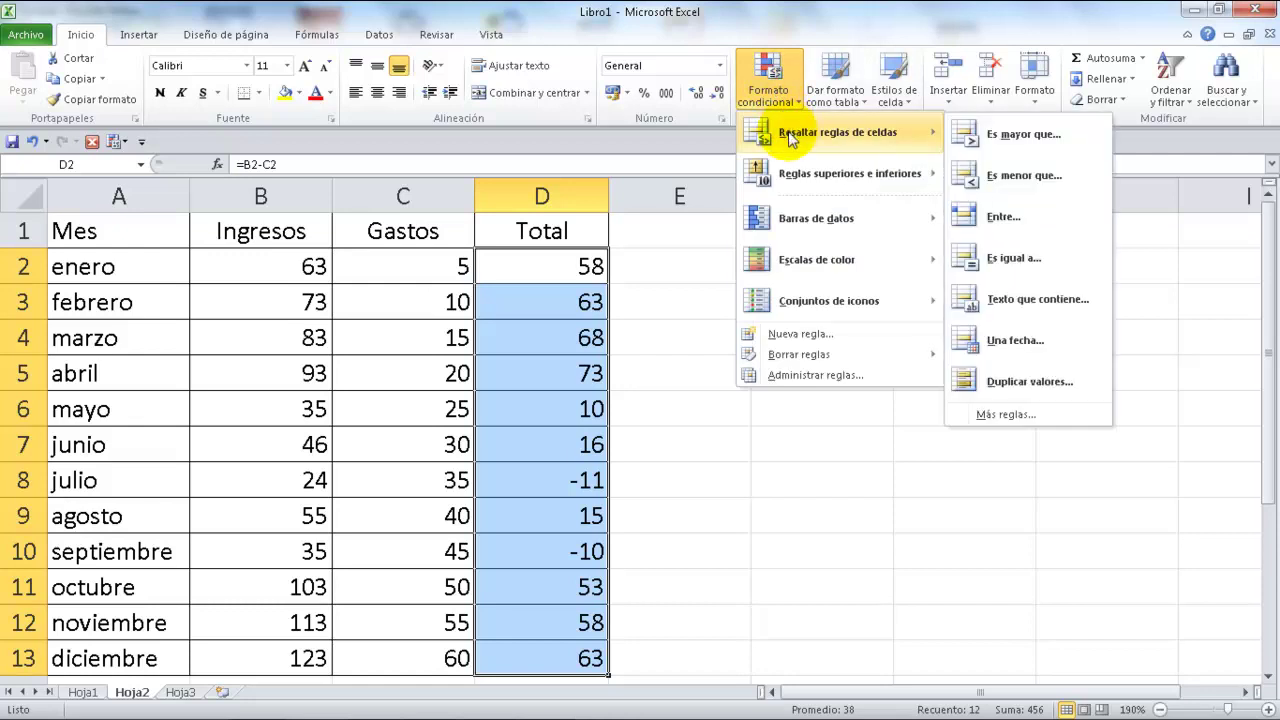
left_click(984, 139)
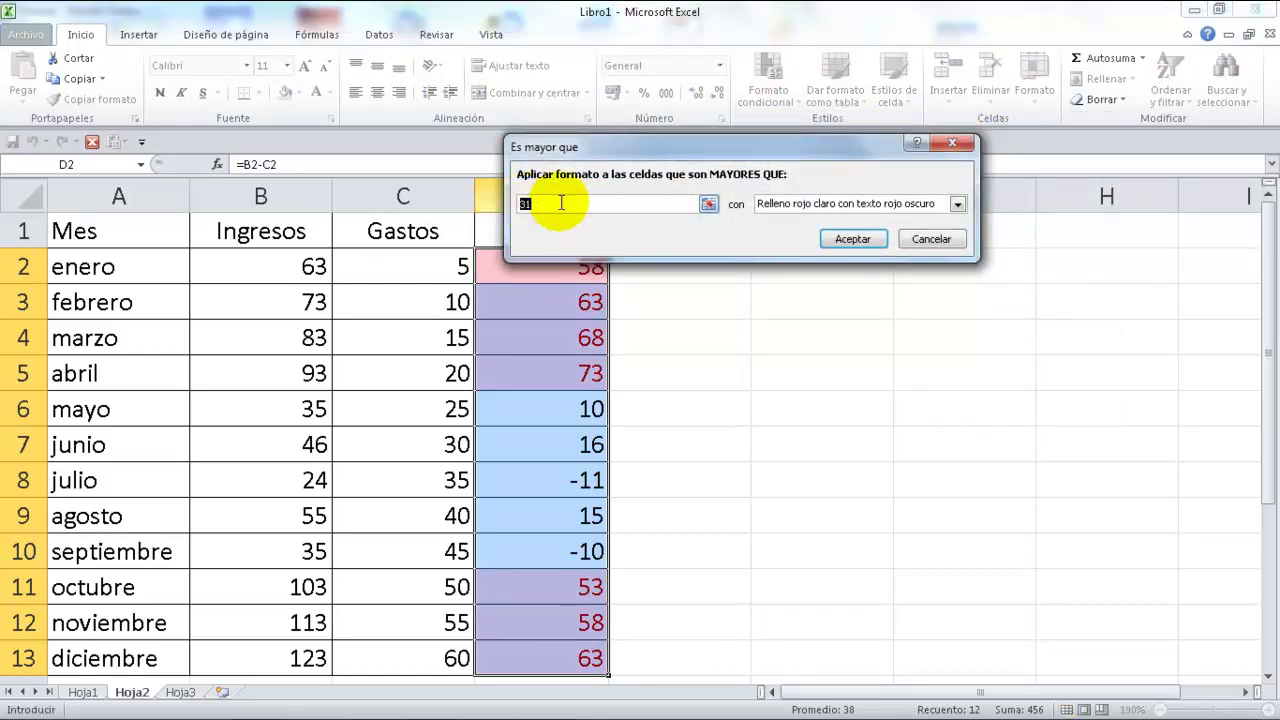
type("60")
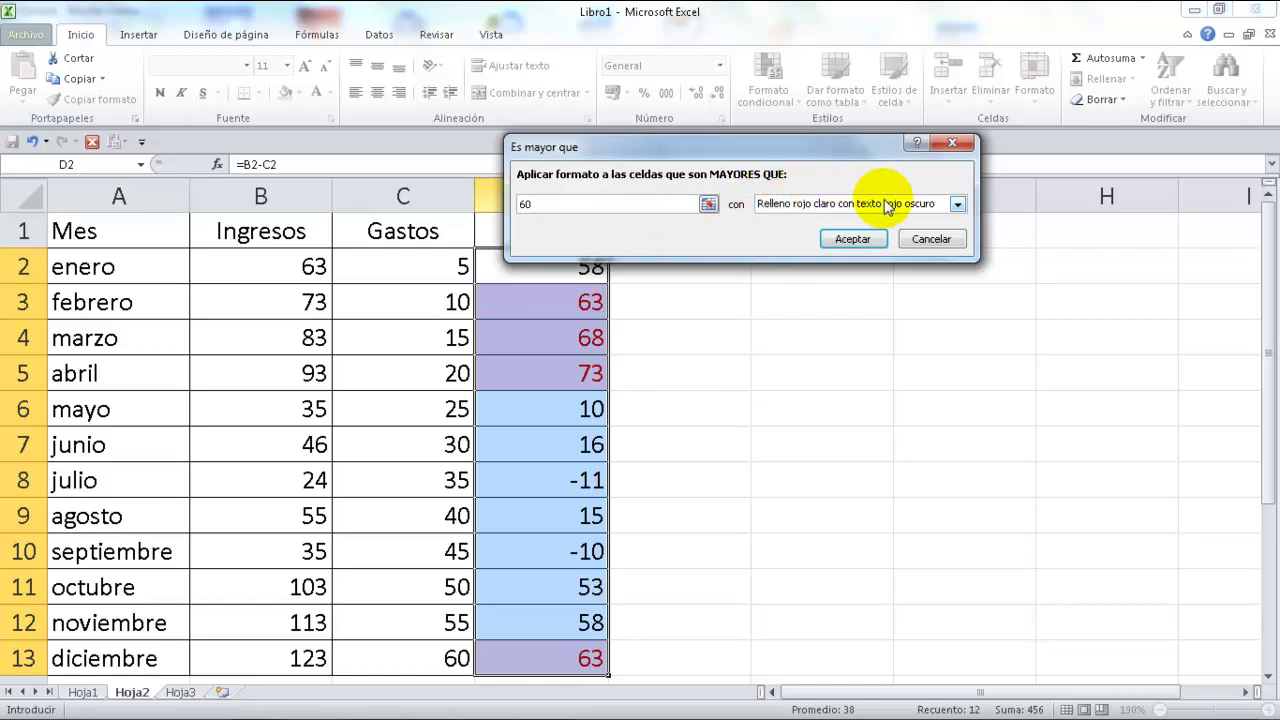
left_click(957, 205)
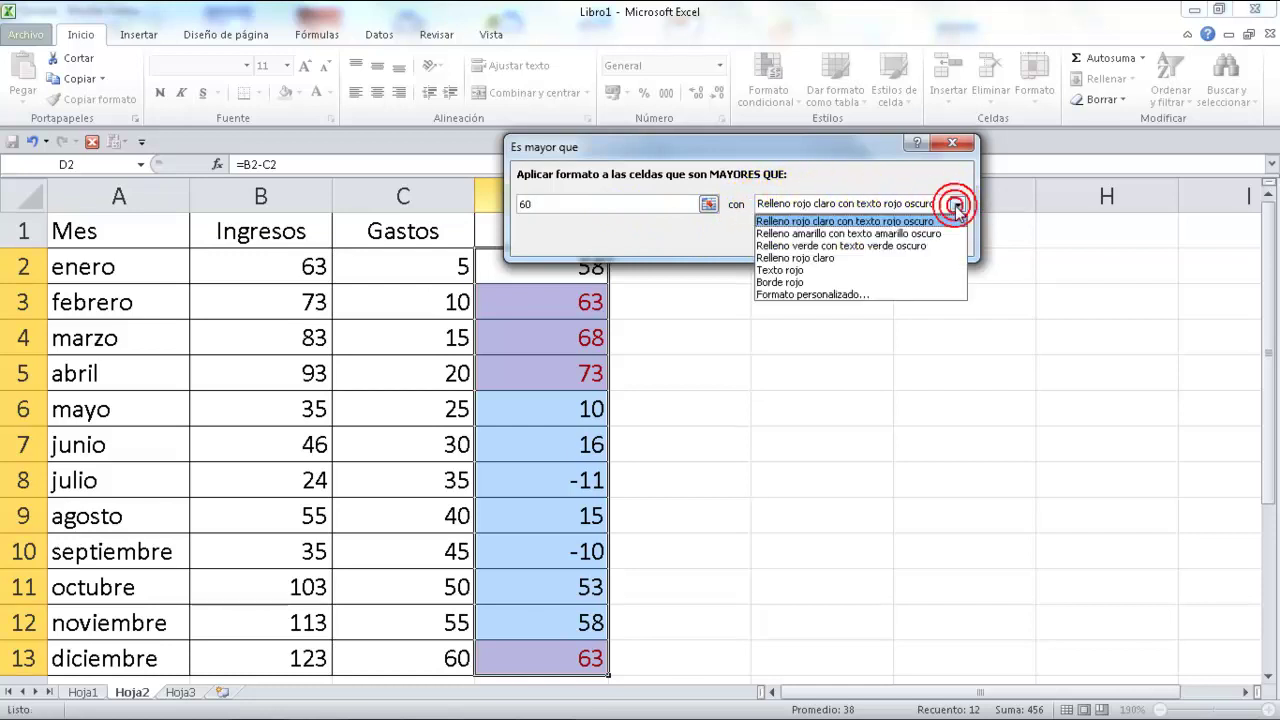
Give the greater-than-60 rule a custom red fill with bold yellow text and apply it.
left_click(849, 295)
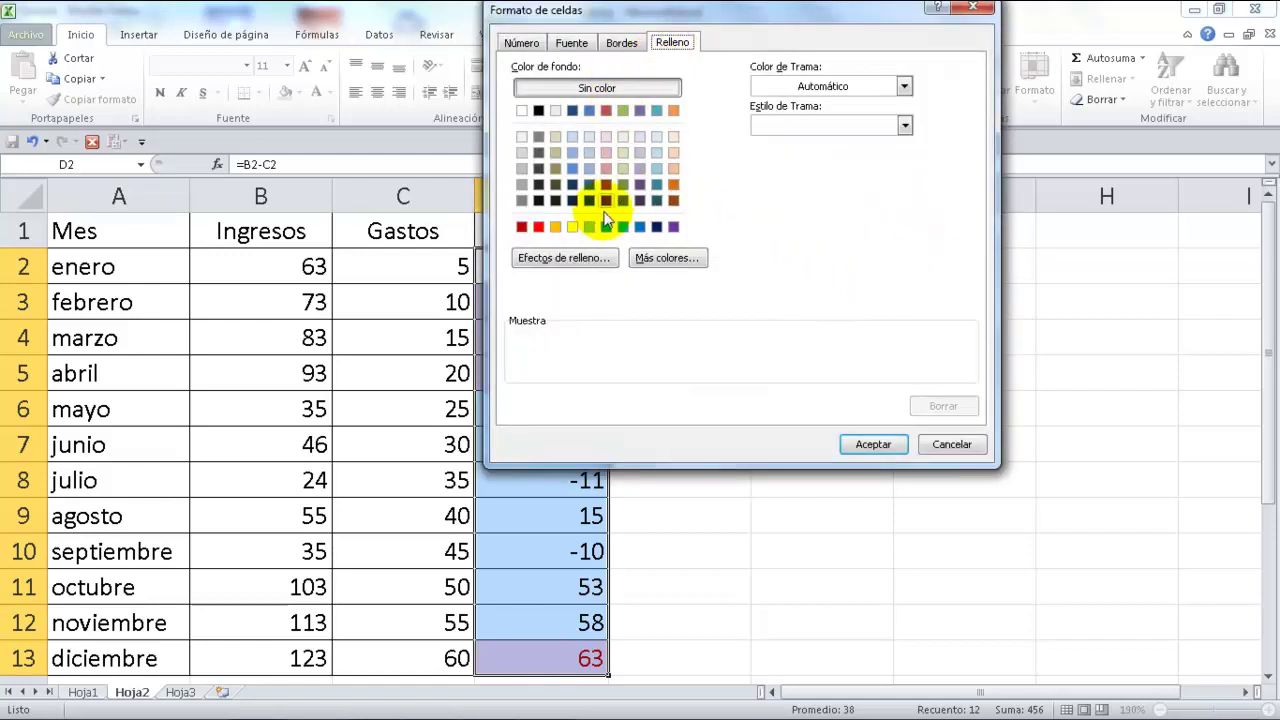
left_click(539, 229)
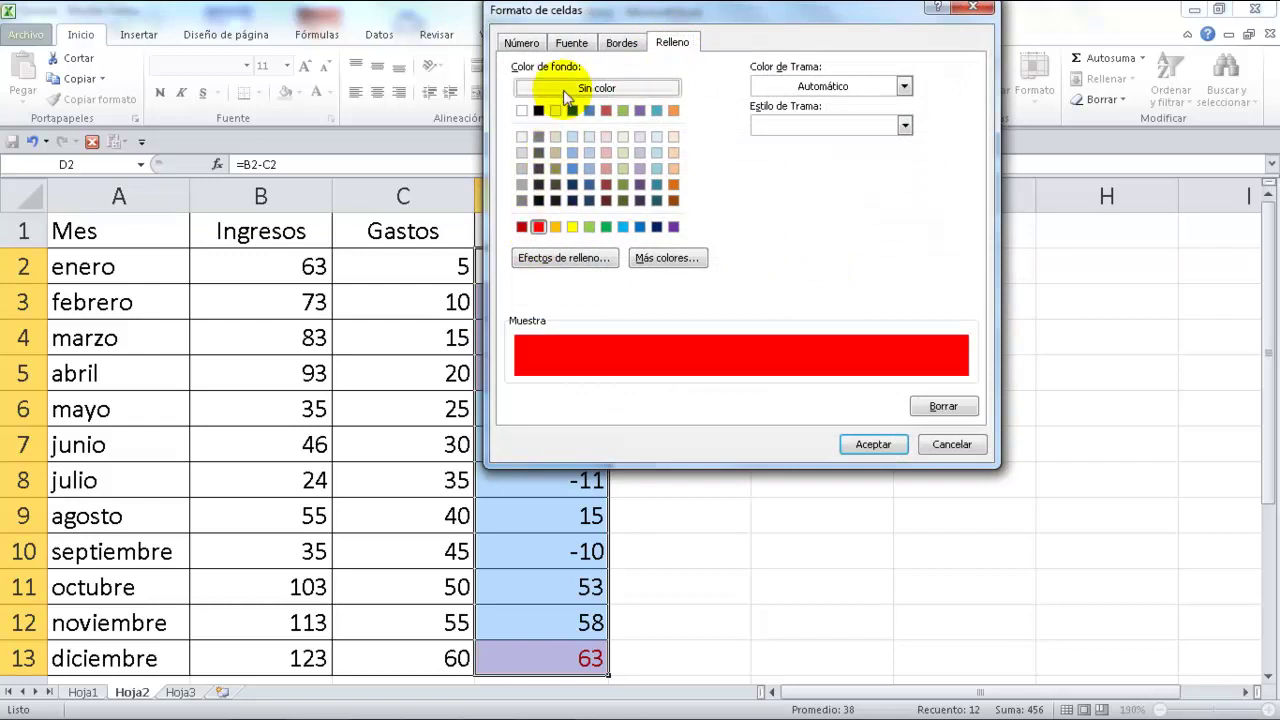
left_click(572, 43)
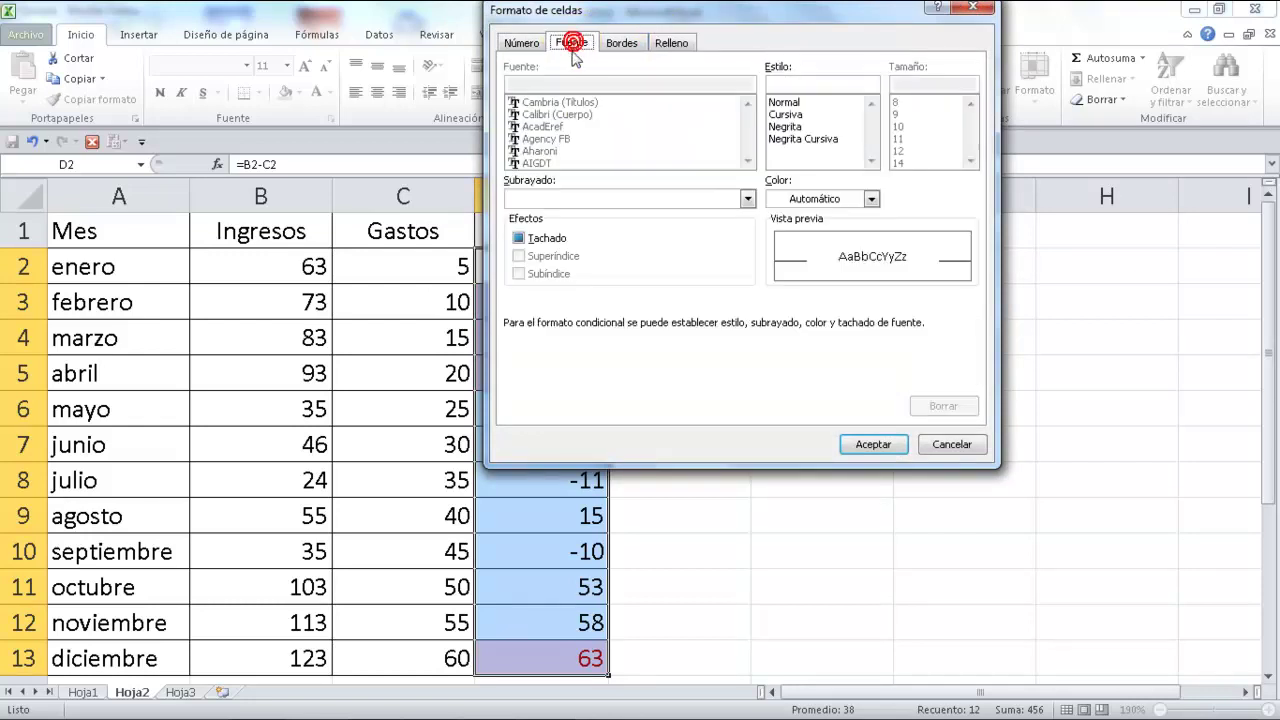
left_click(869, 198)
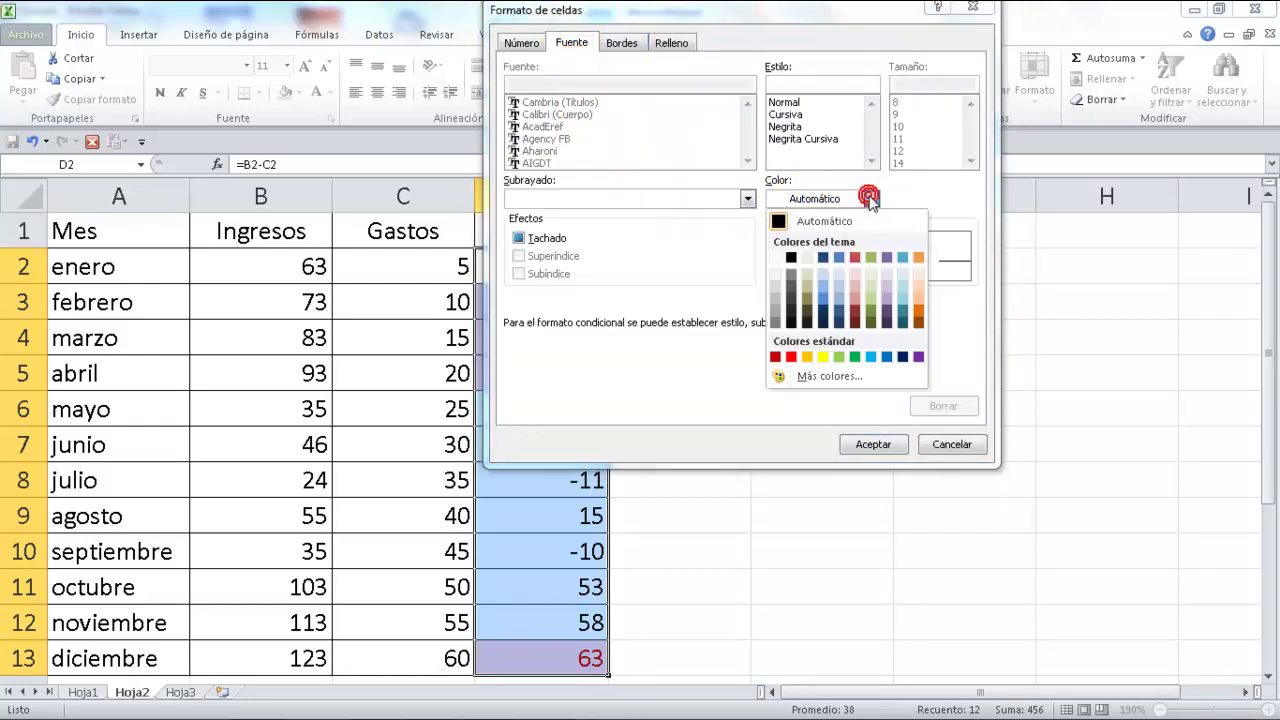
left_click(821, 357)
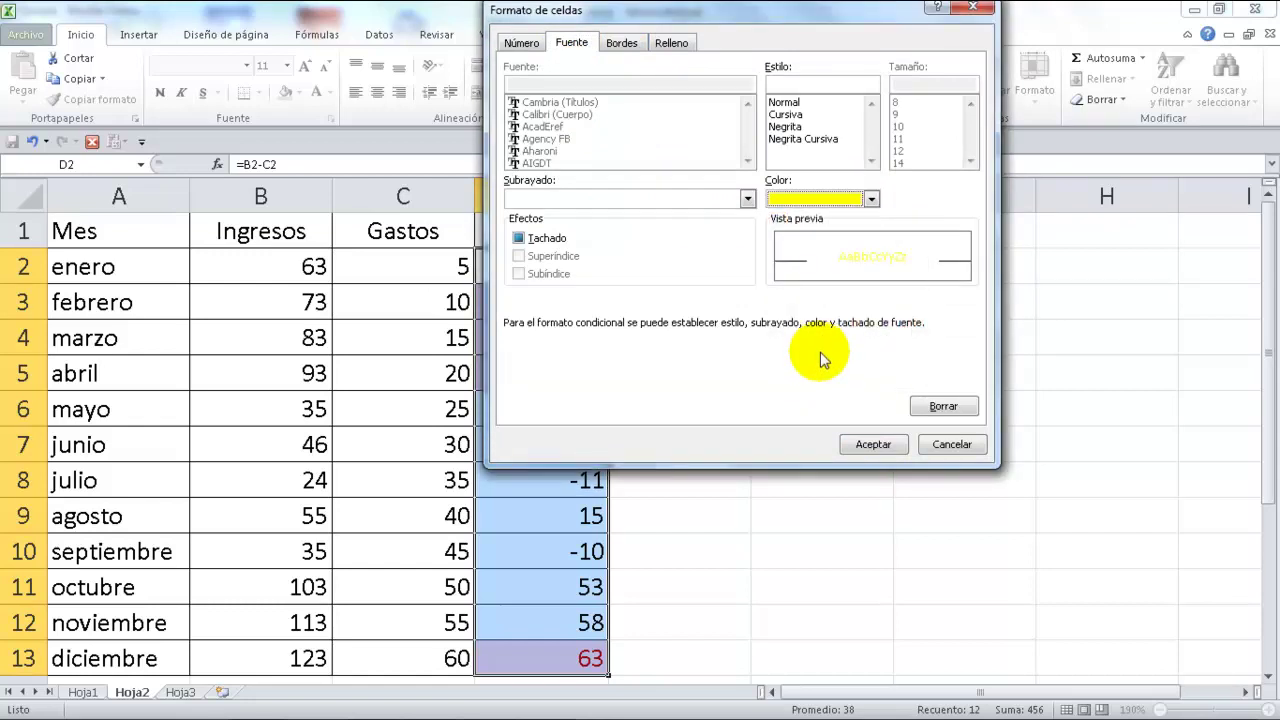
left_click(785, 127)
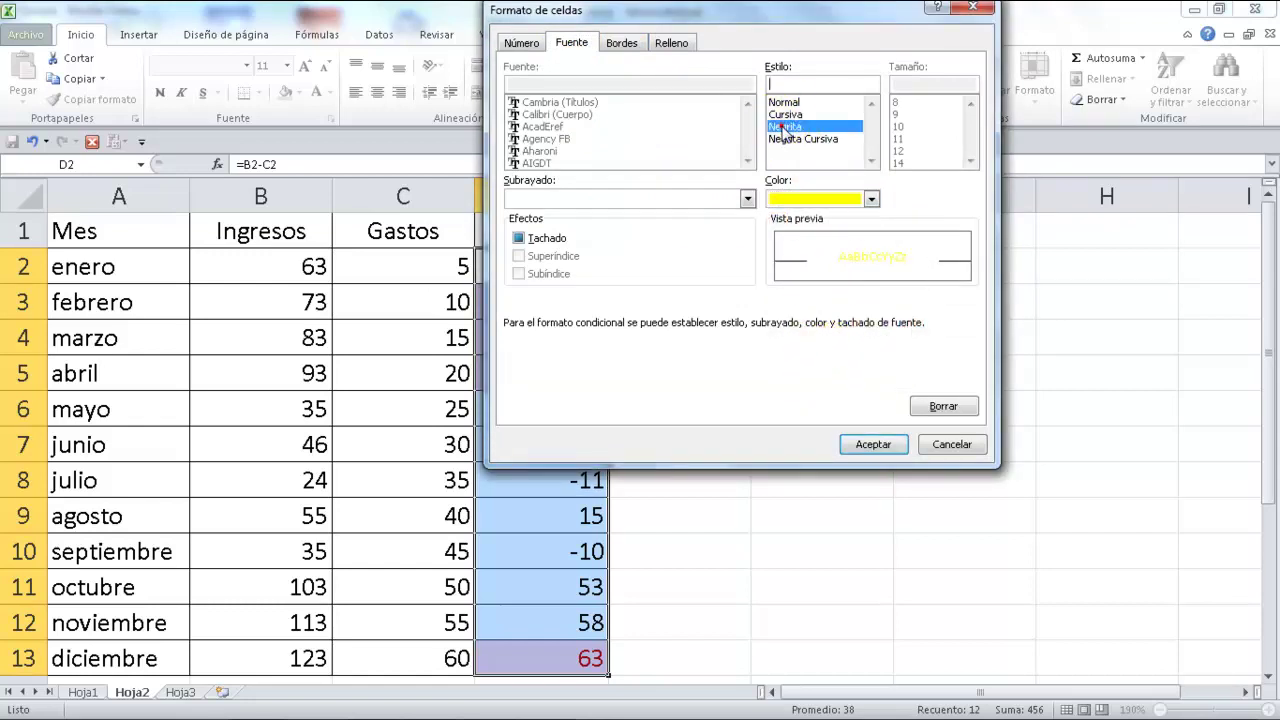
left_click(874, 443)
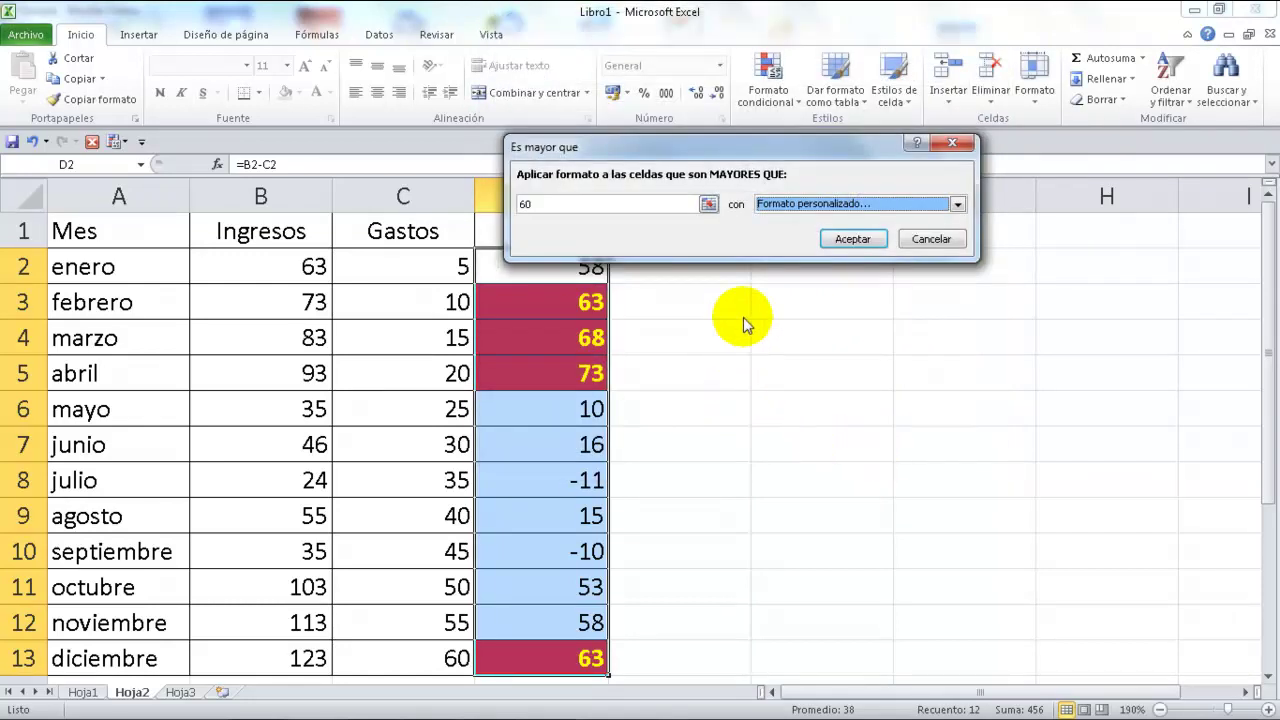
left_click(853, 239)
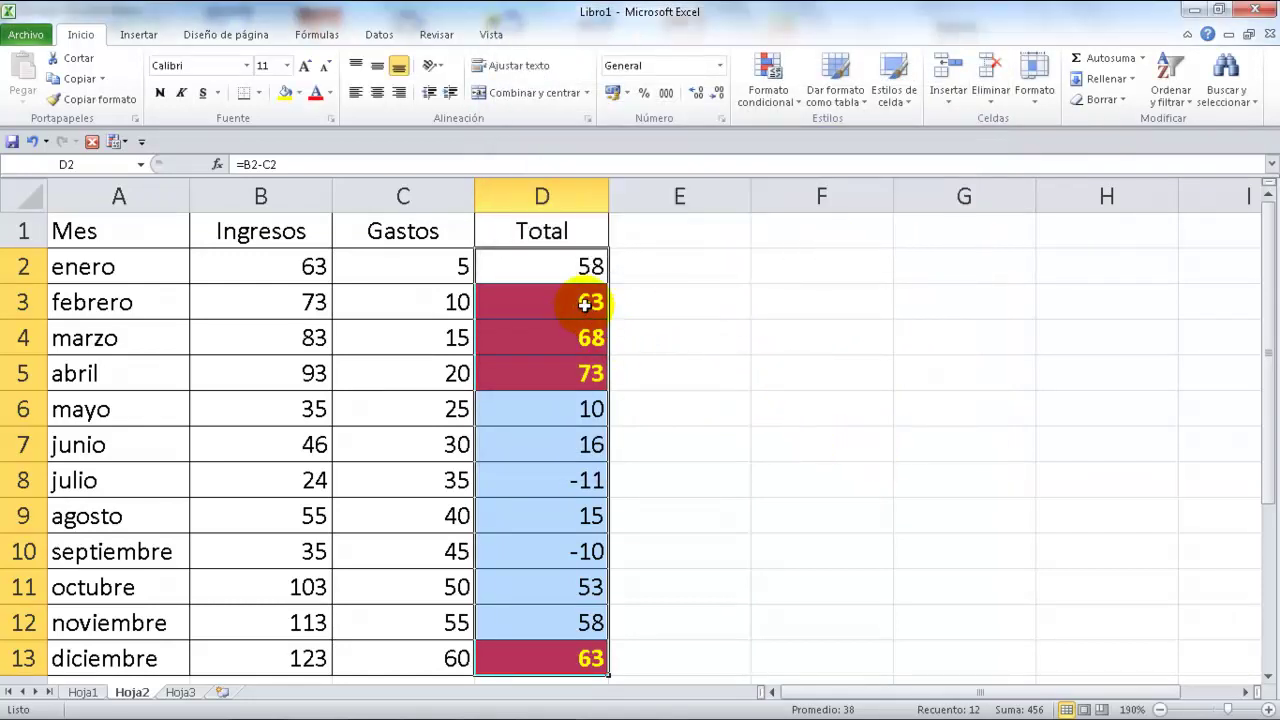
Check the highlighted totals, then undo the greater-than-60 rule.
left_click(701, 356)
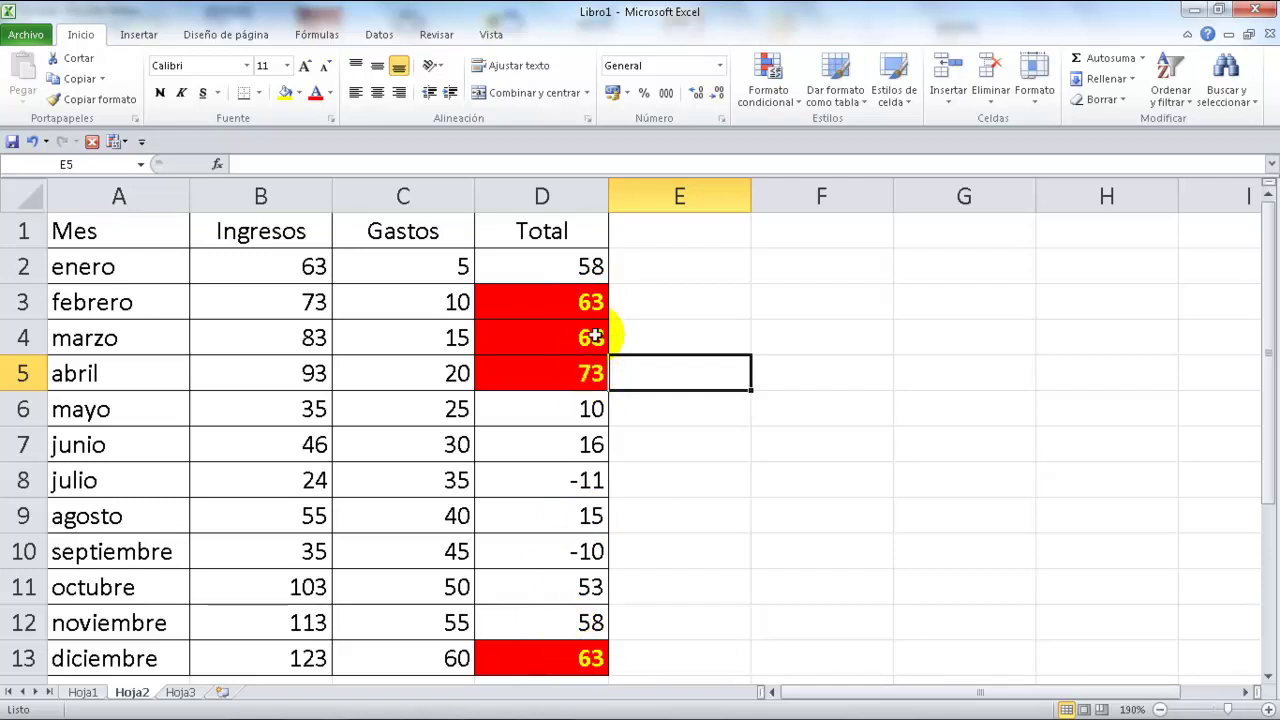
left_click(660, 271)
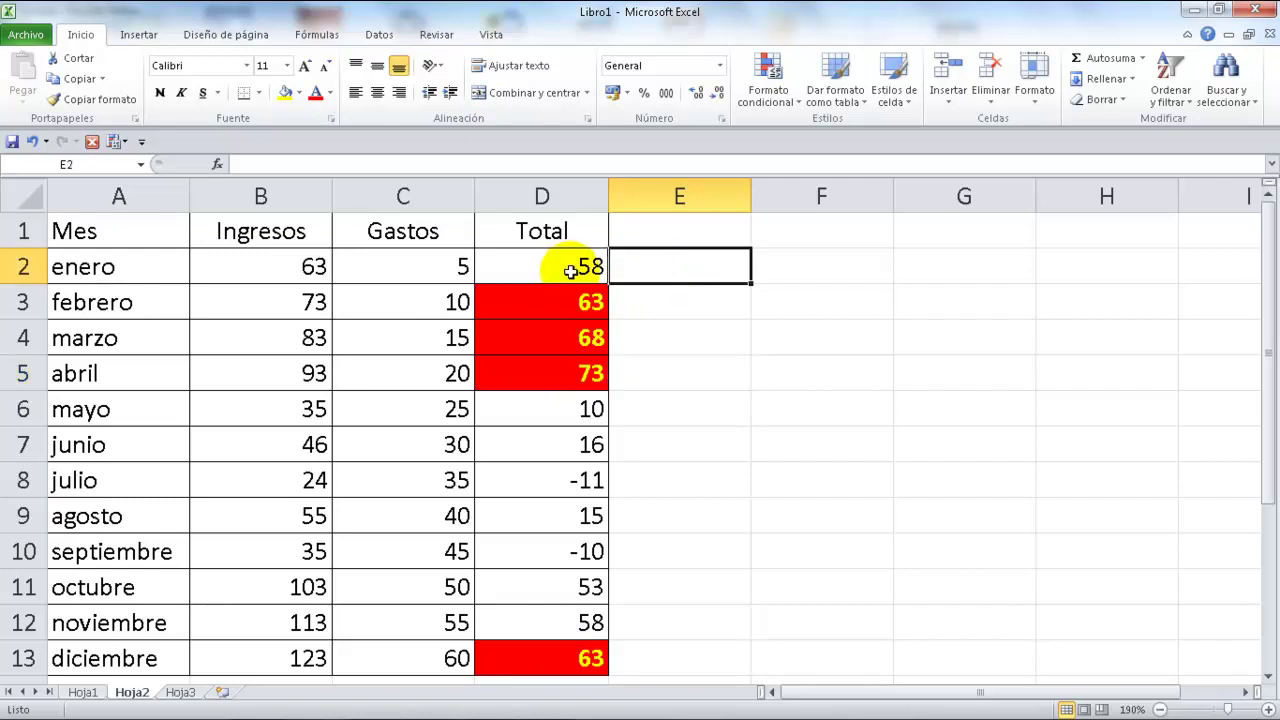
left_click(32, 141)
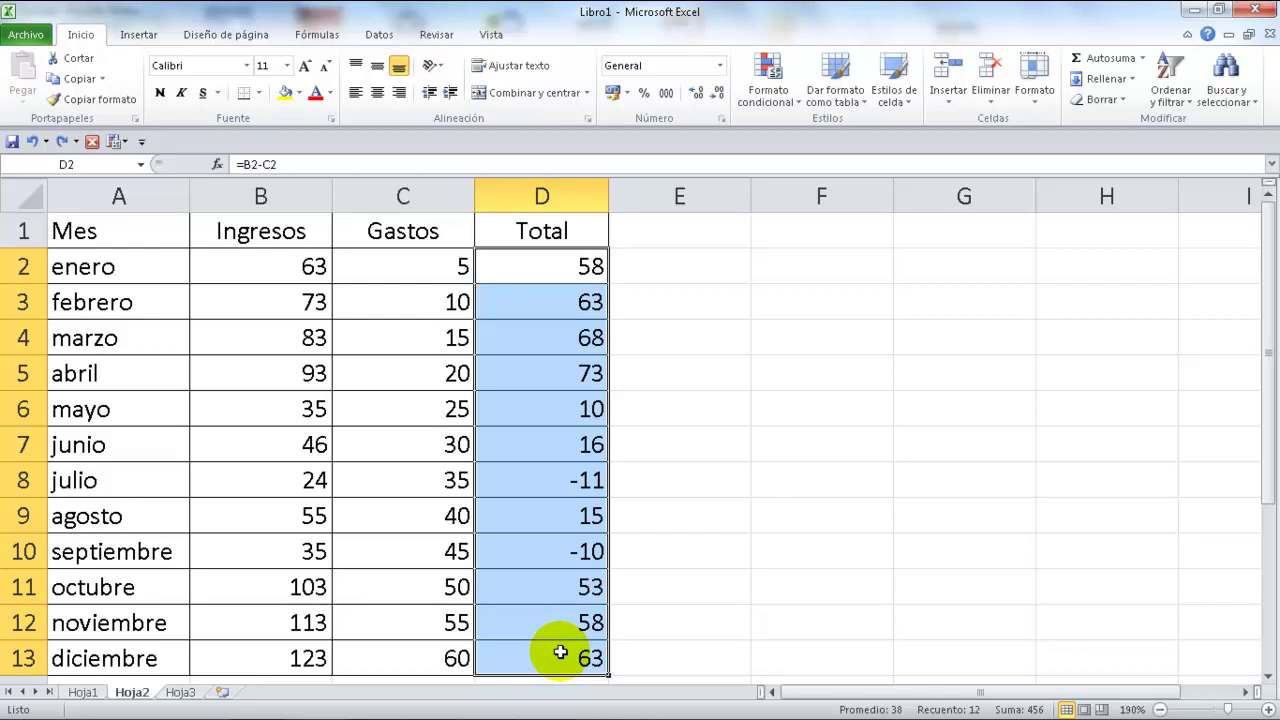
Add blue gradient data bars to the Total cells and inspect the negative July total in D8.
left_click(777, 99)
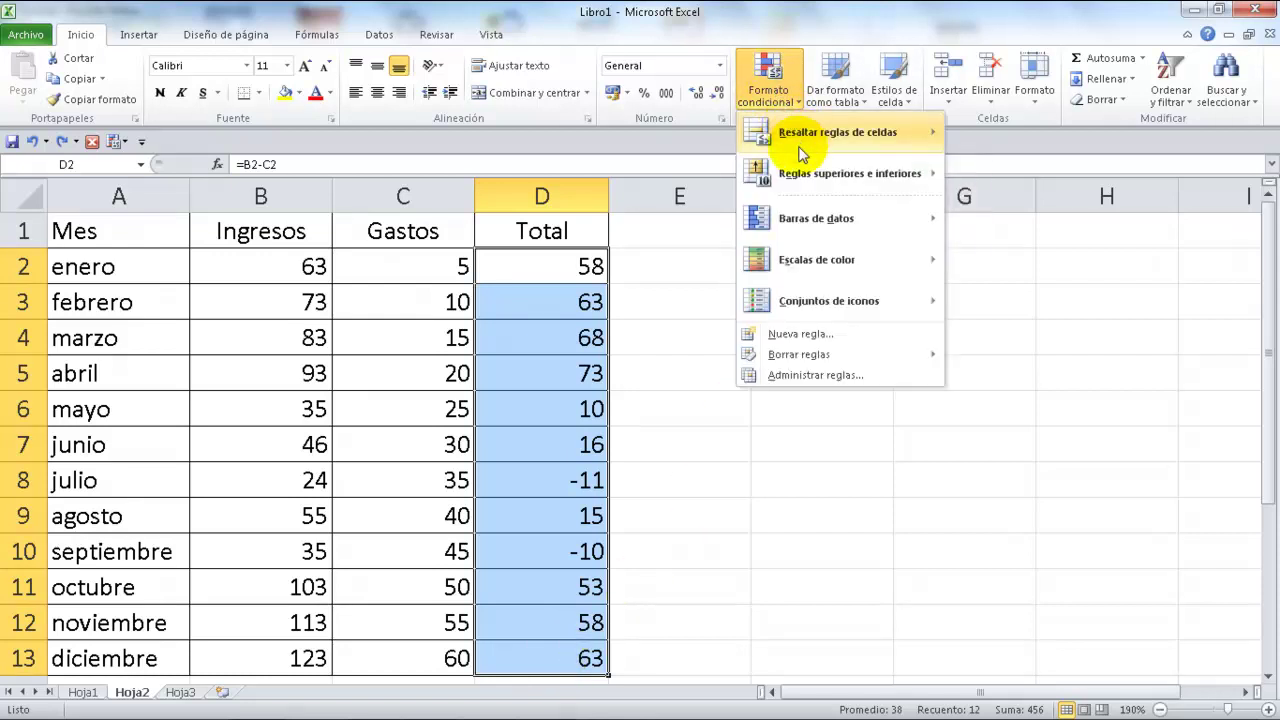
mouse_move(816, 218)
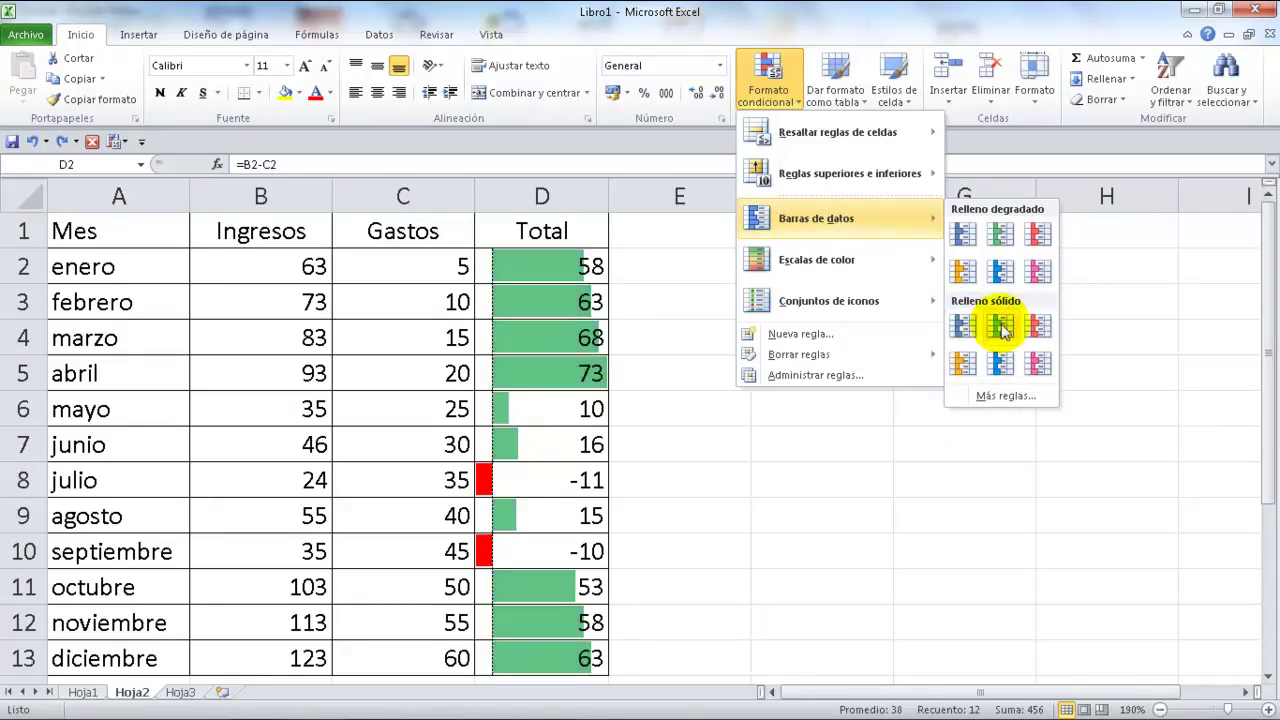
left_click(969, 242)
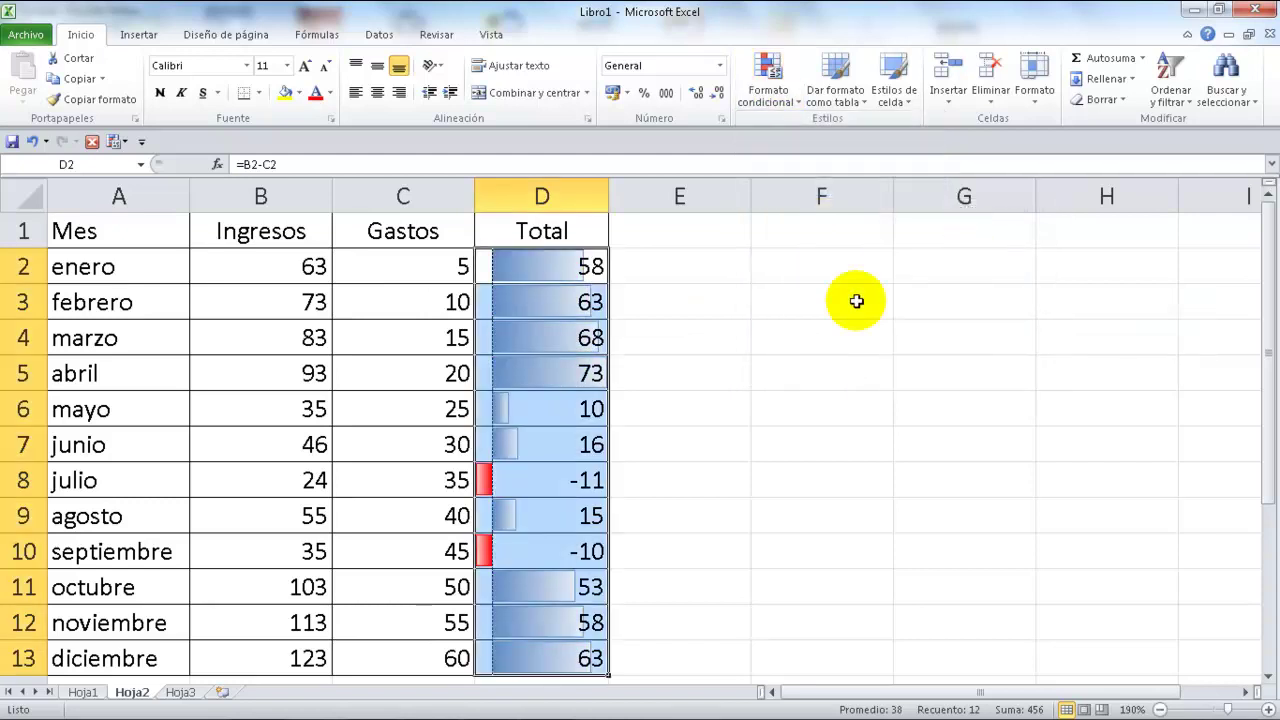
left_click(594, 267)
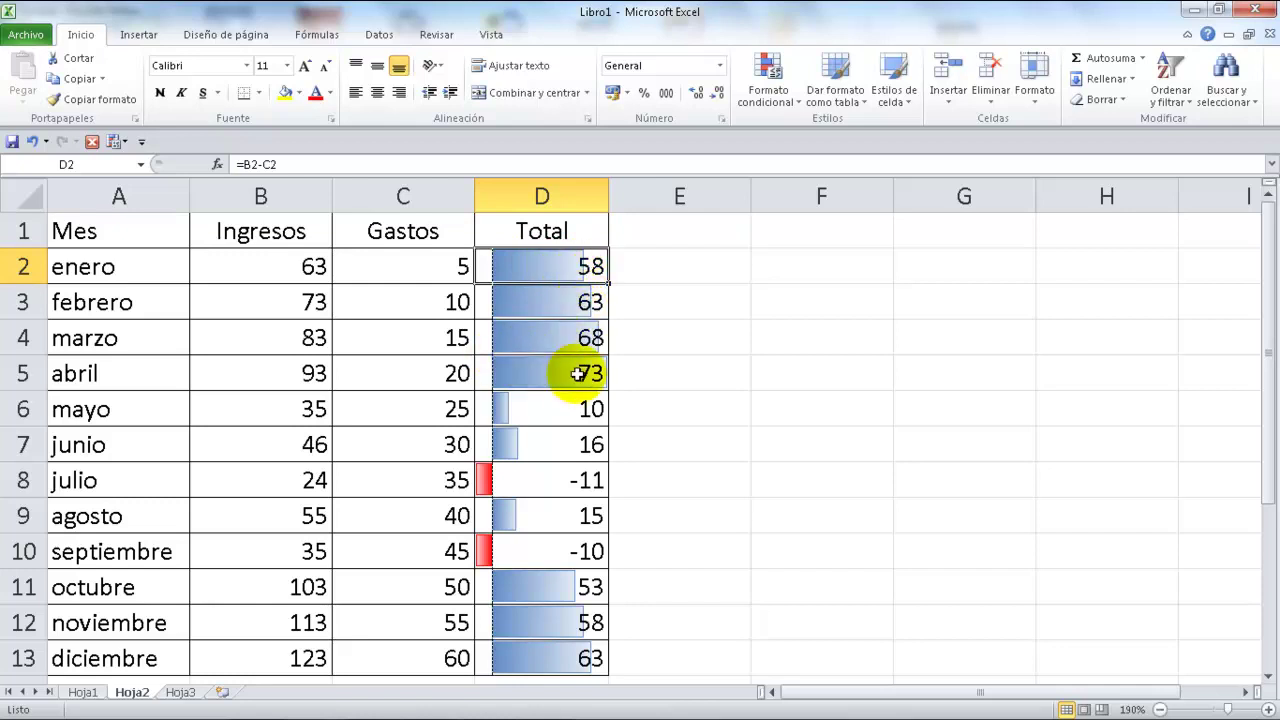
left_click(558, 482)
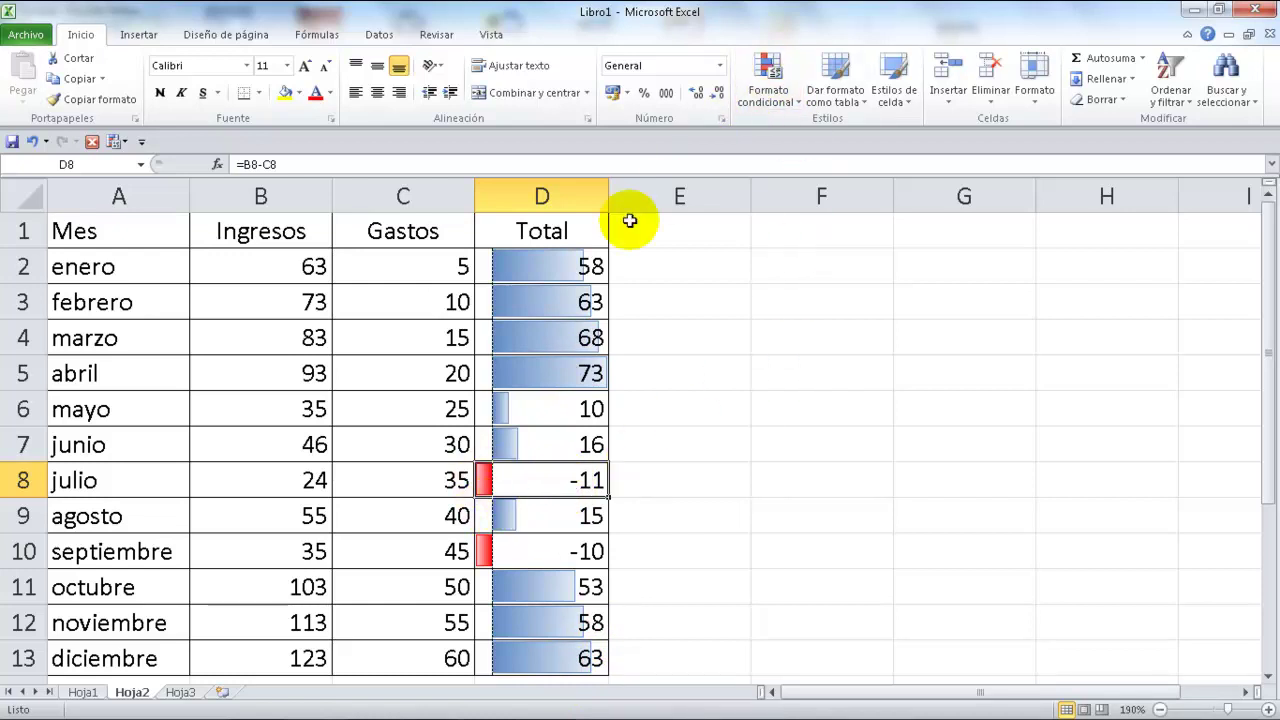
Replace the data bars with a yellow-green colour scale on the Total cells.
left_click(32, 141)
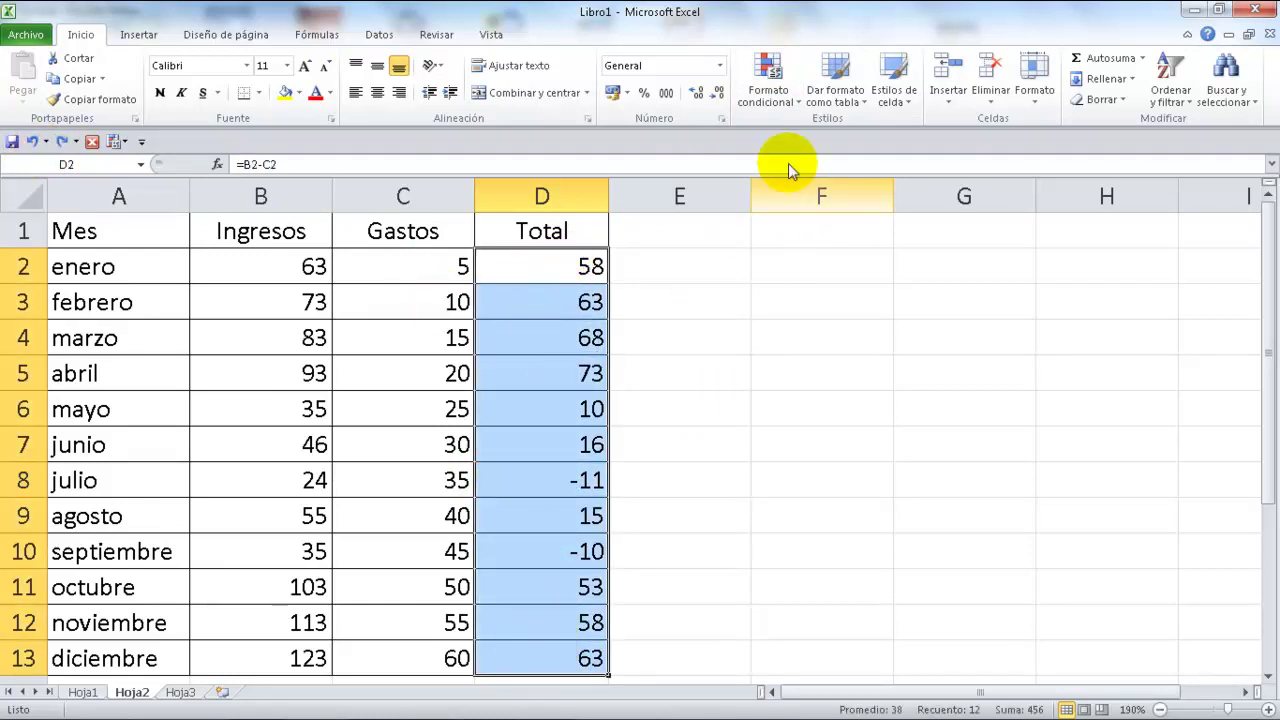
left_click(769, 75)
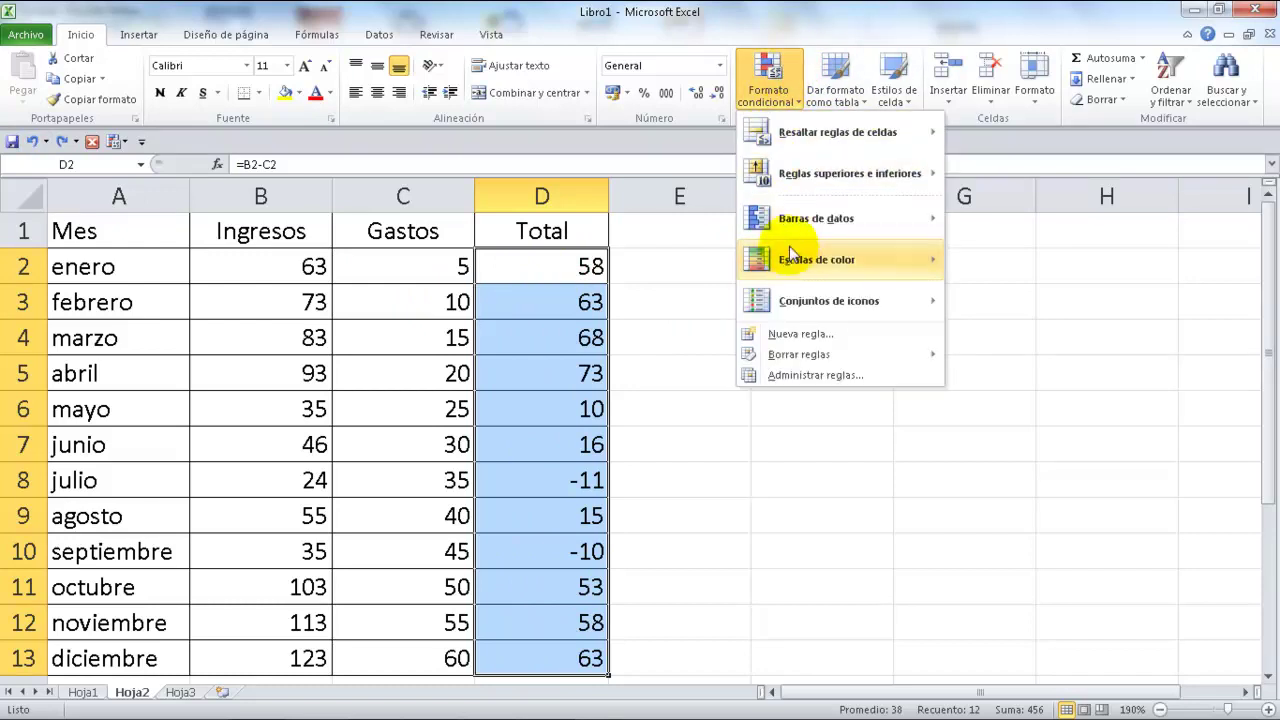
mouse_move(817, 259)
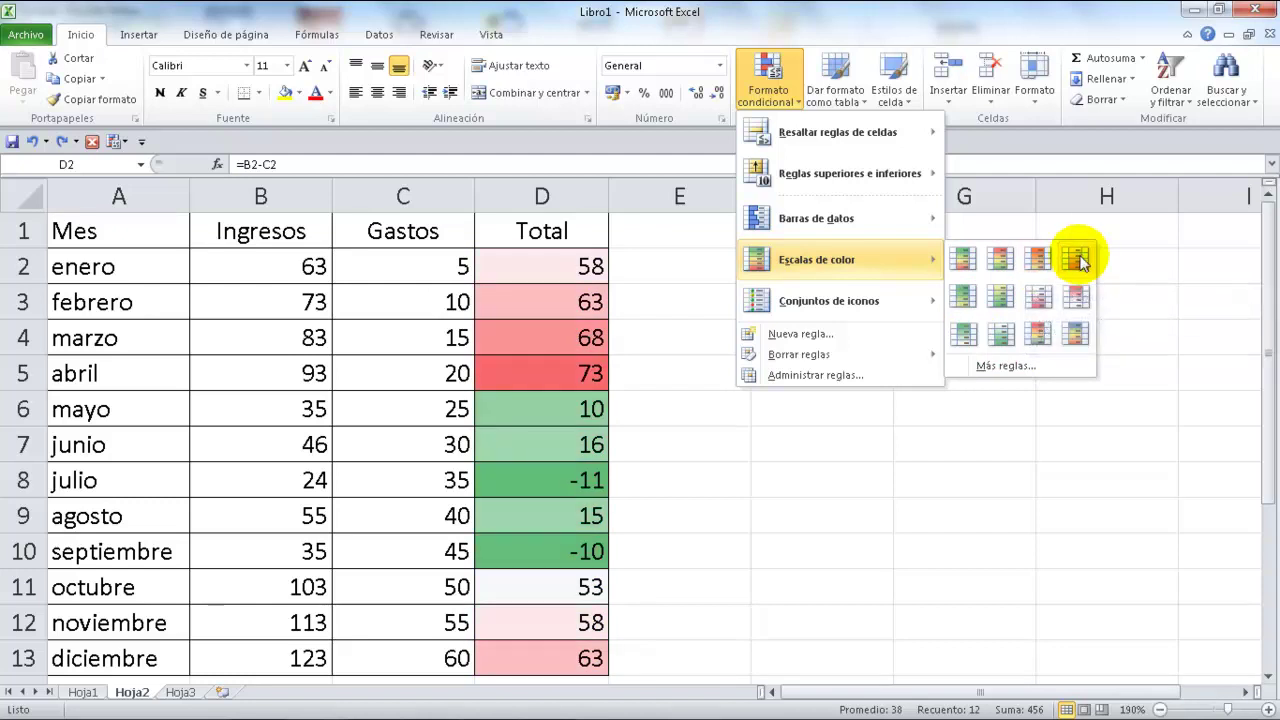
left_click(1073, 340)
left_click(815, 440)
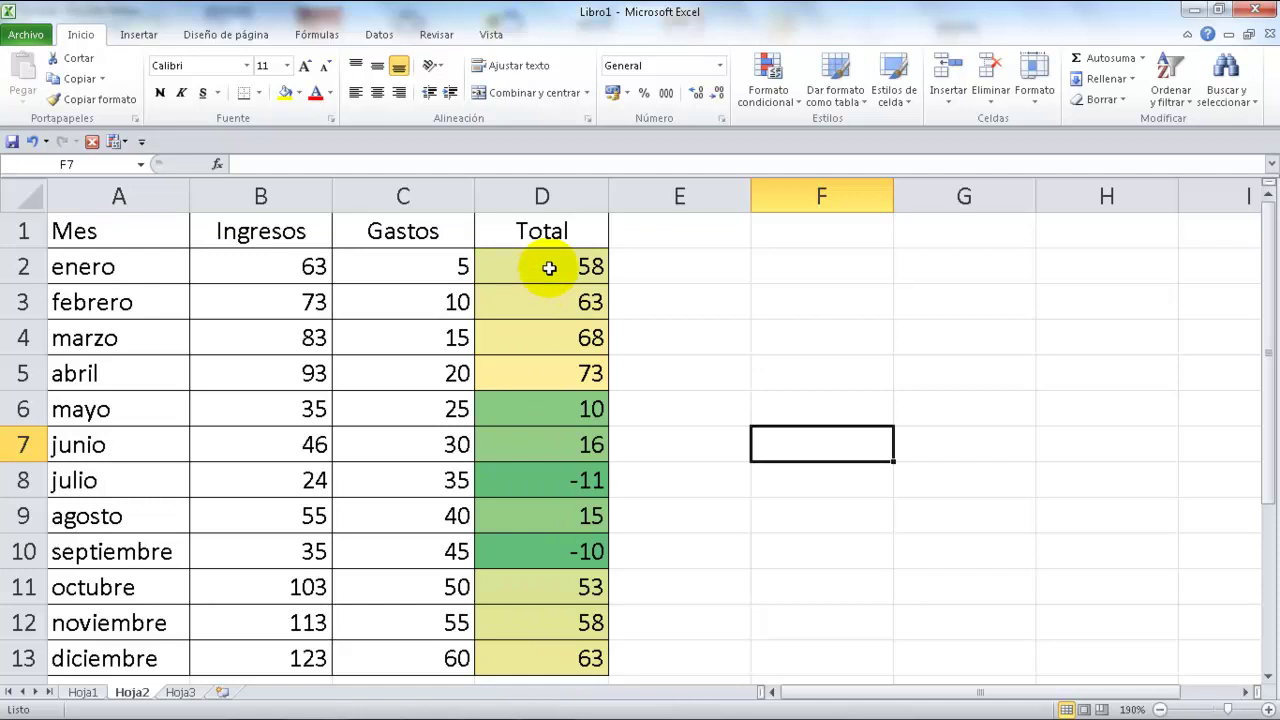
Swap the colour scale for the four-rating bar icon set on the totals.
left_click(33, 141)
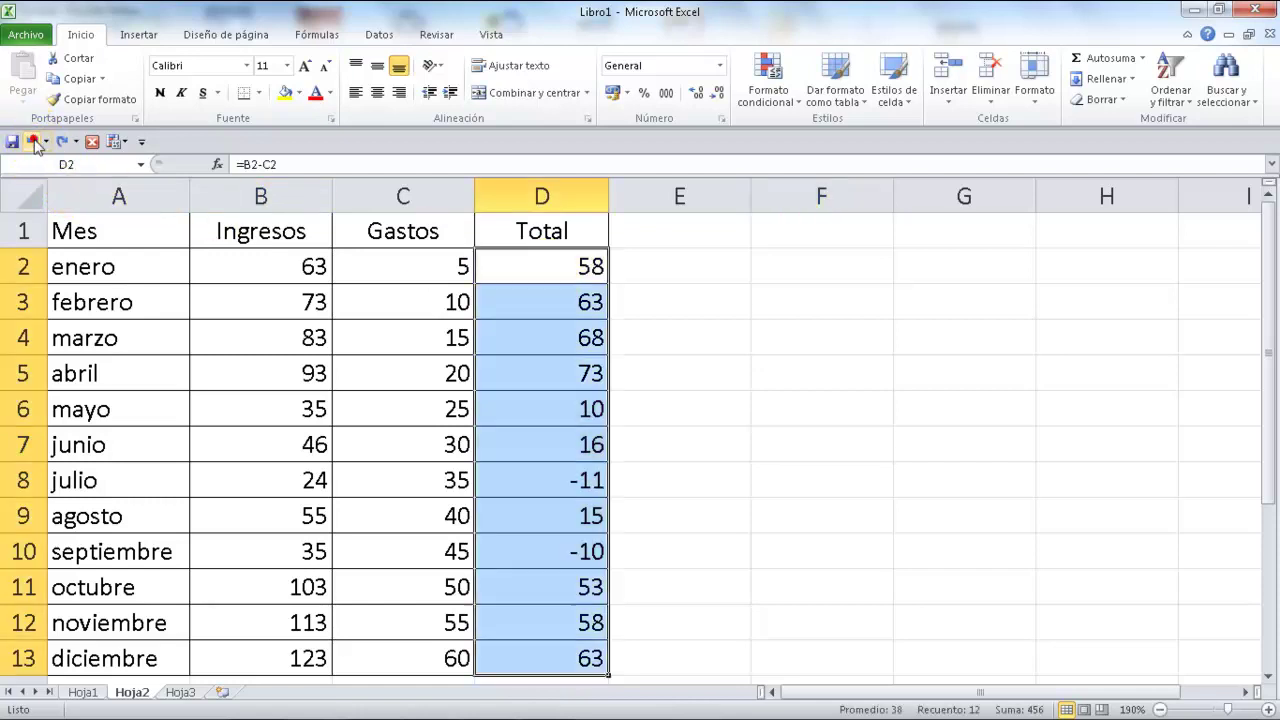
left_click(776, 92)
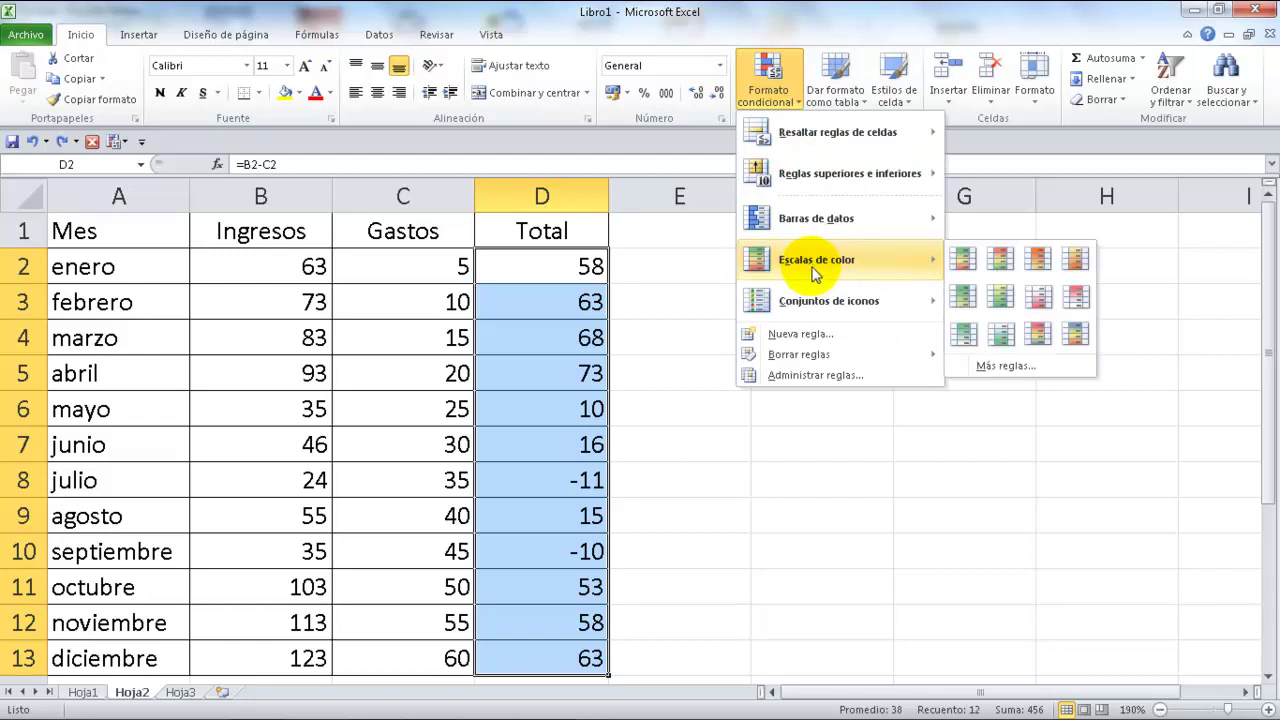
mouse_move(829, 300)
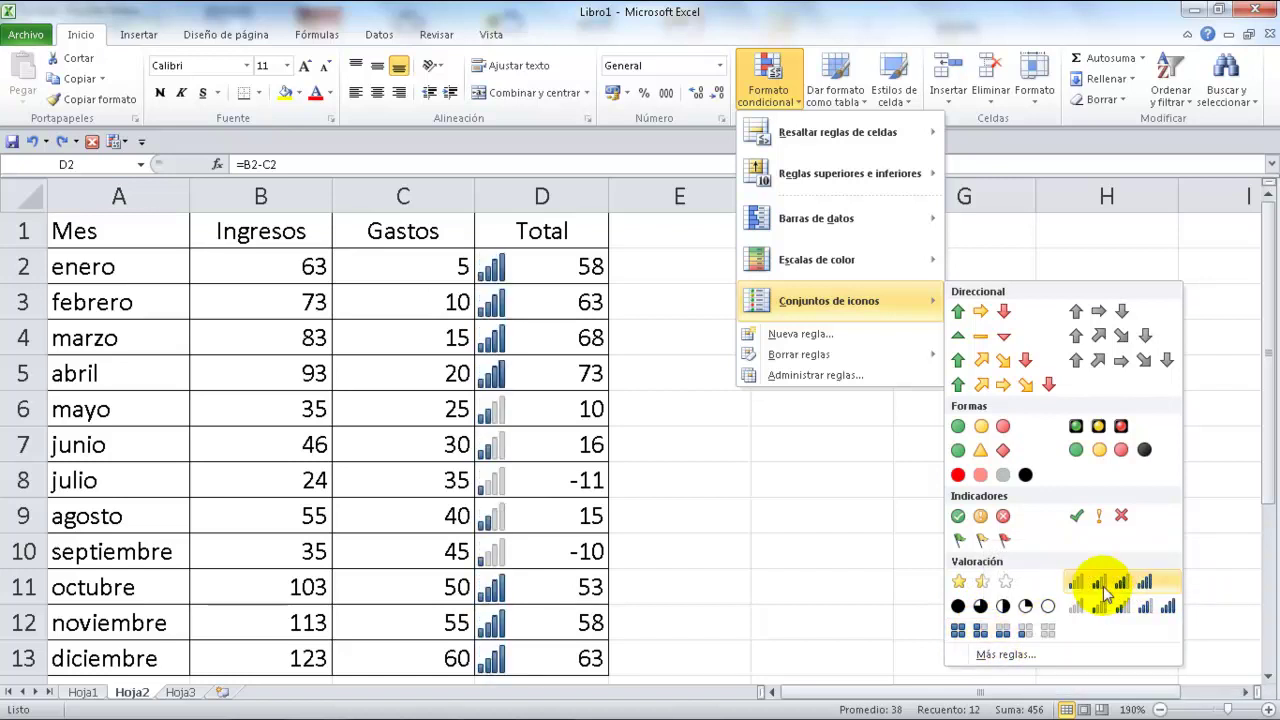
left_click(1105, 593)
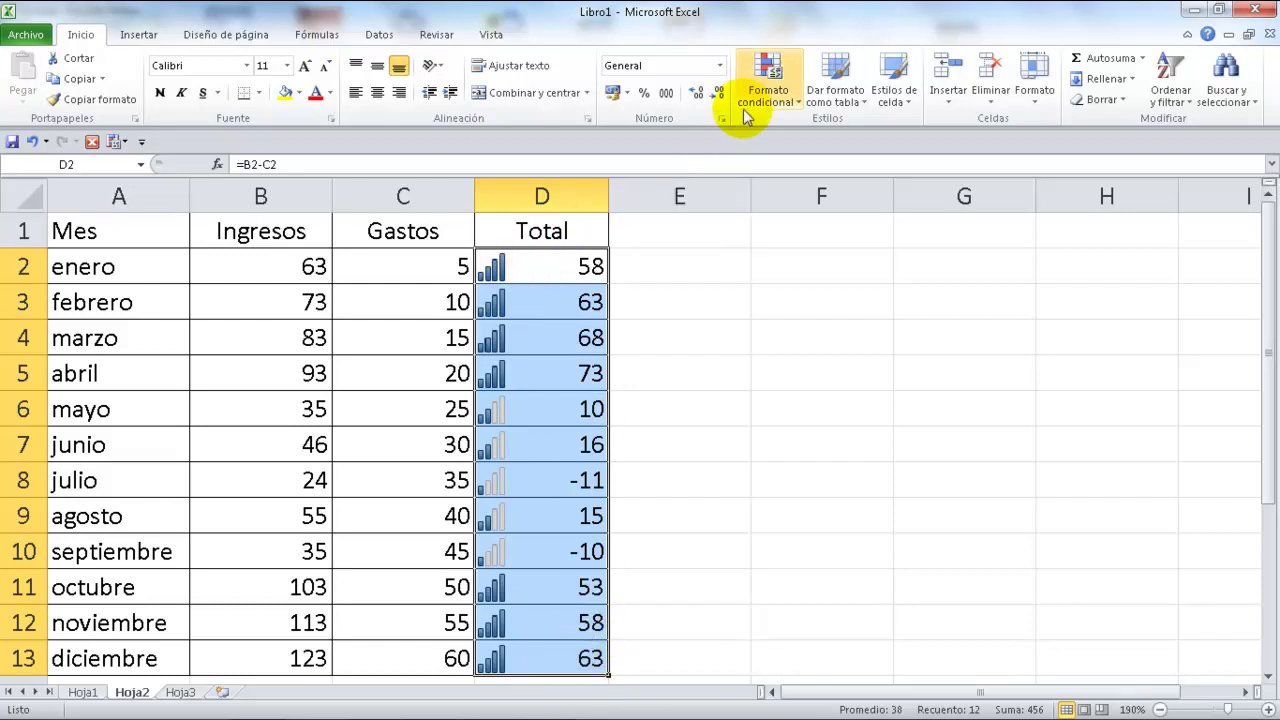
Remove the rating icons and start a new rule for cell values 'menor que' 5.
left_click(32, 141)
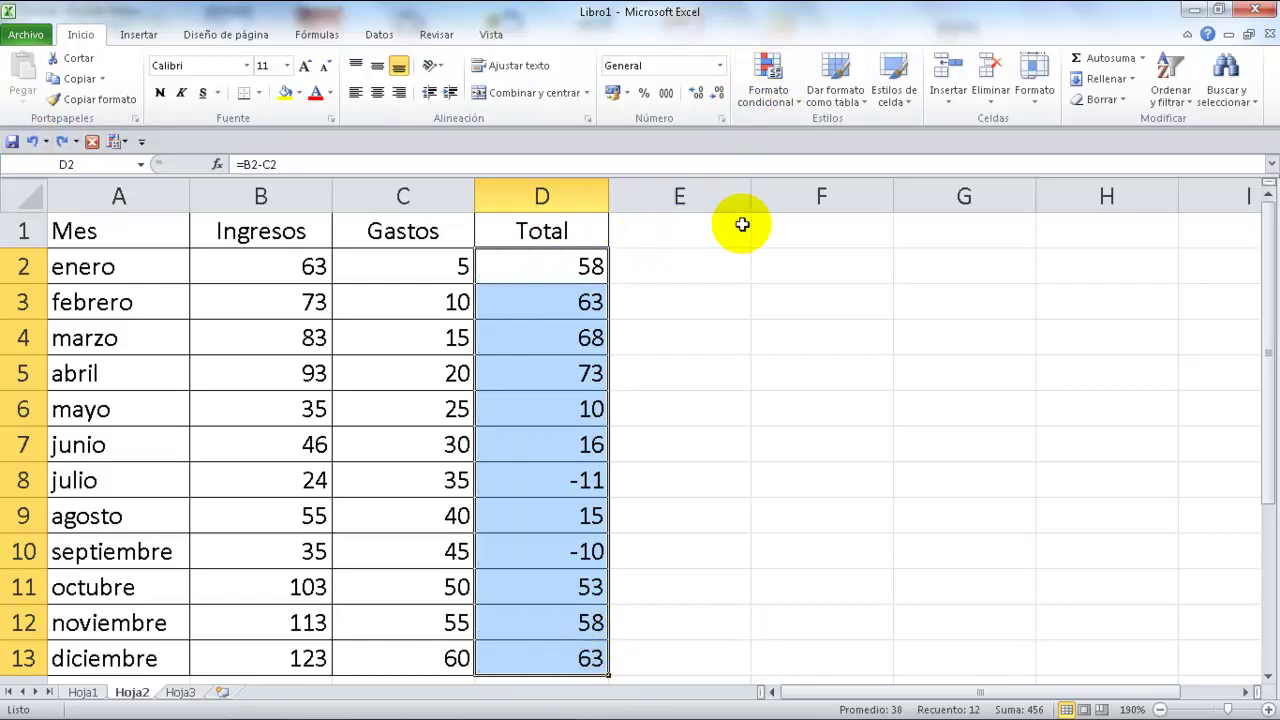
left_click(767, 75)
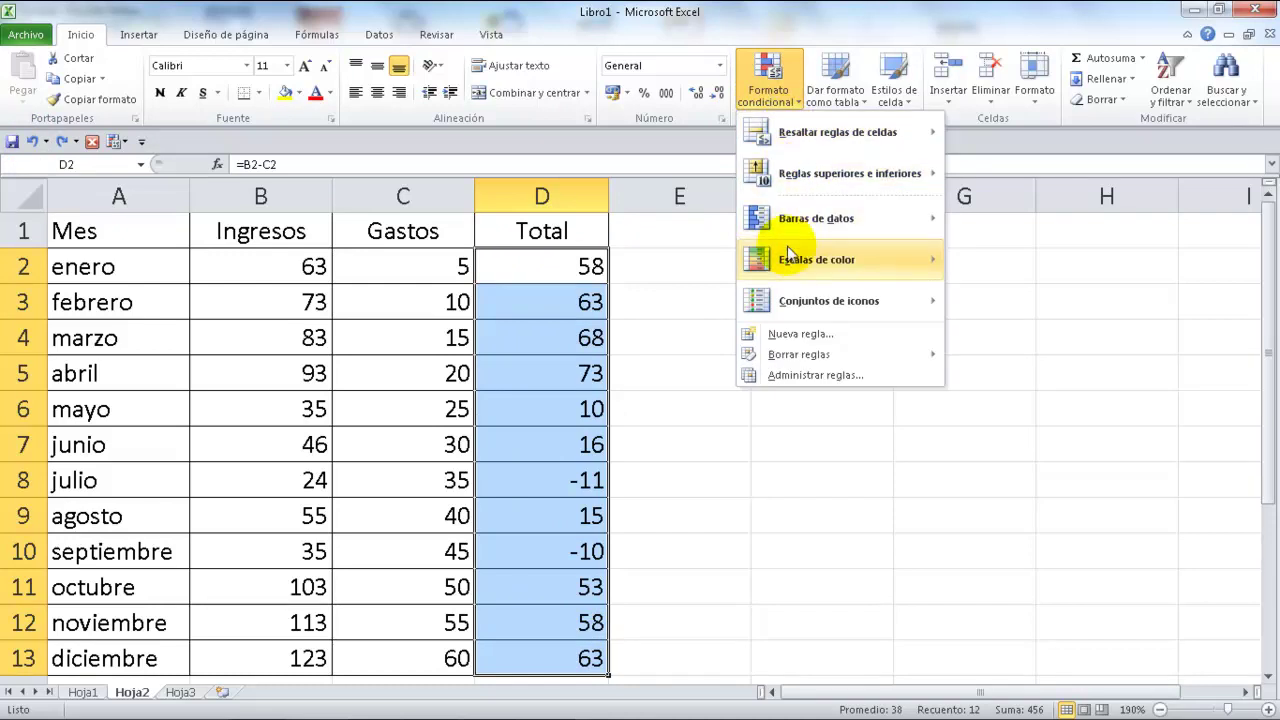
left_click(790, 334)
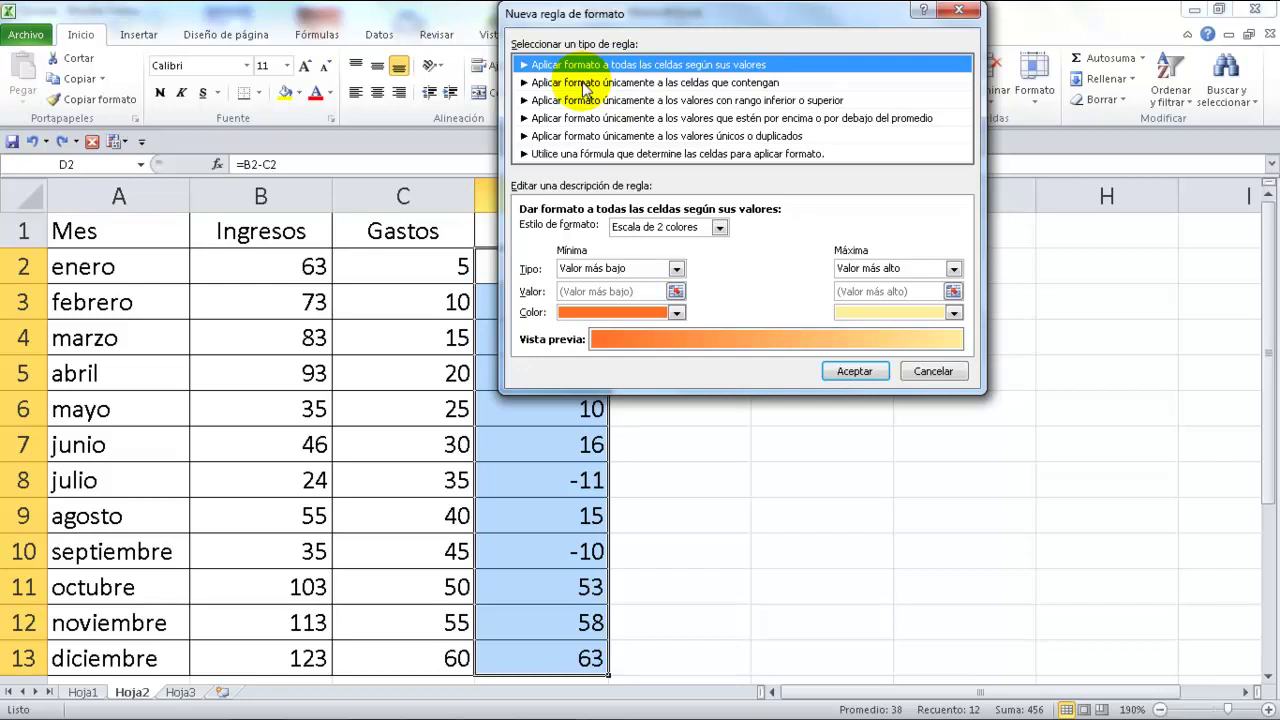
left_click(585, 84)
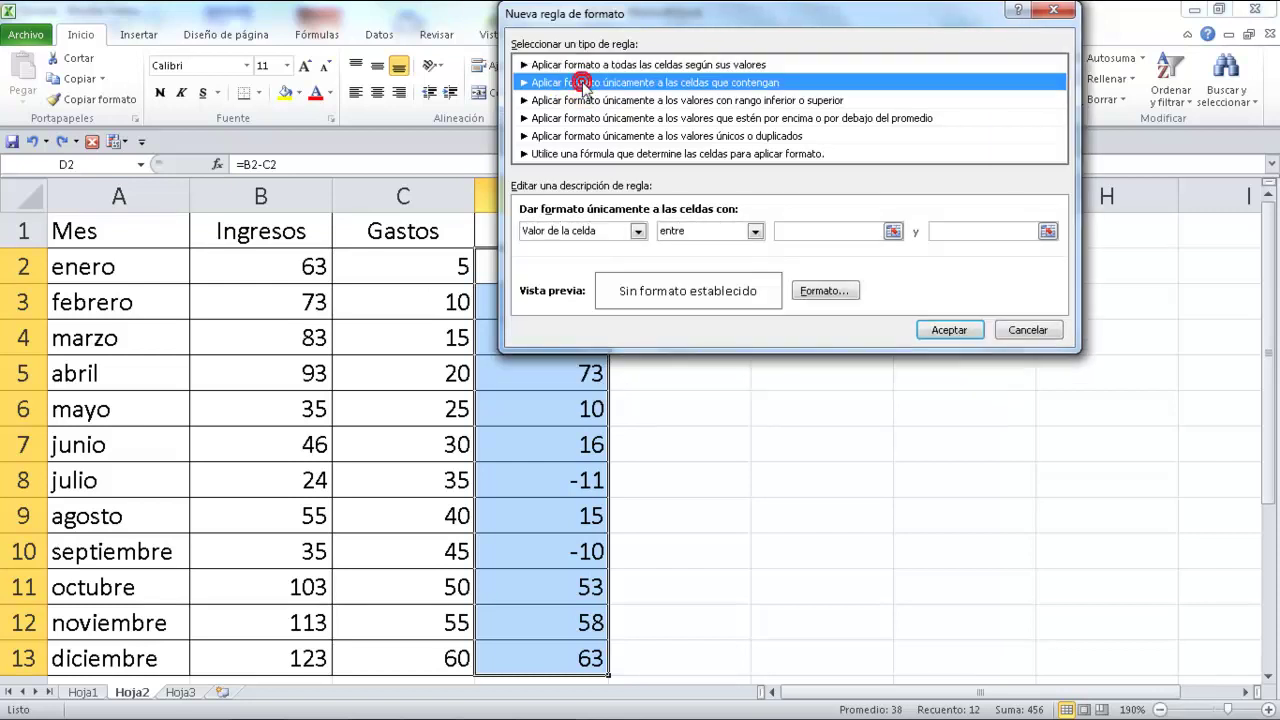
left_click(755, 231)
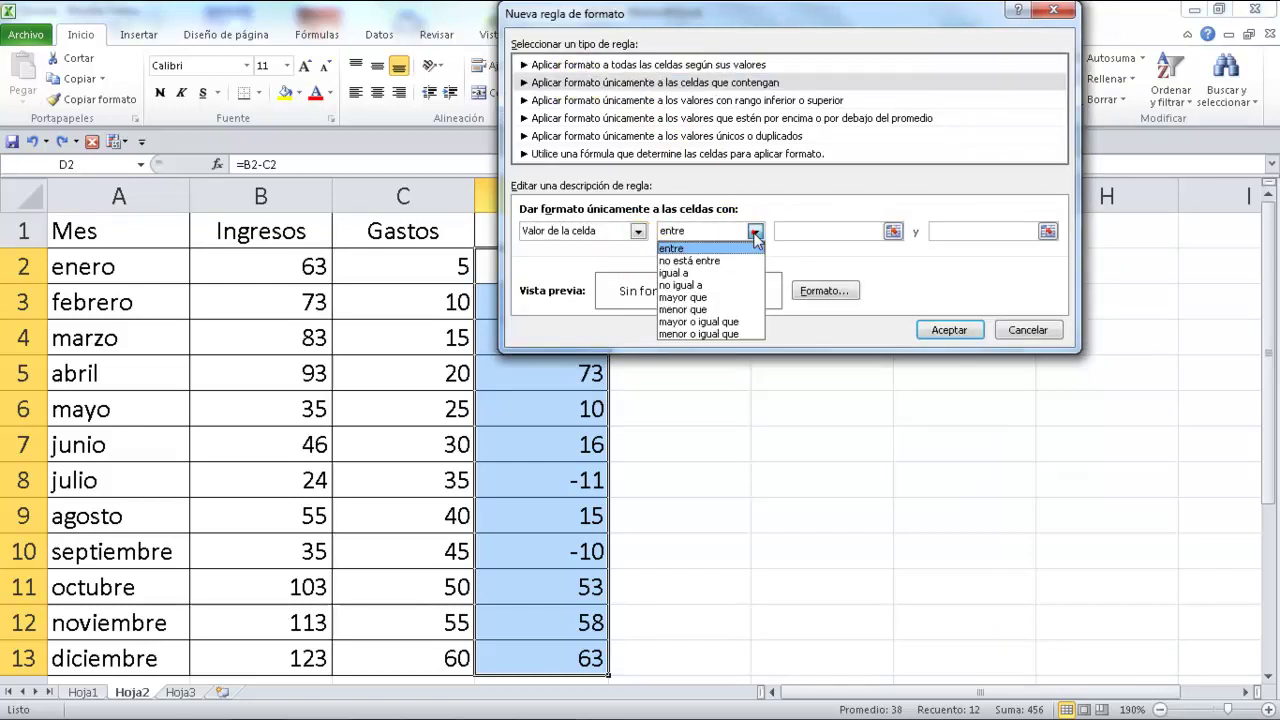
left_click(684, 309)
left_click(845, 233)
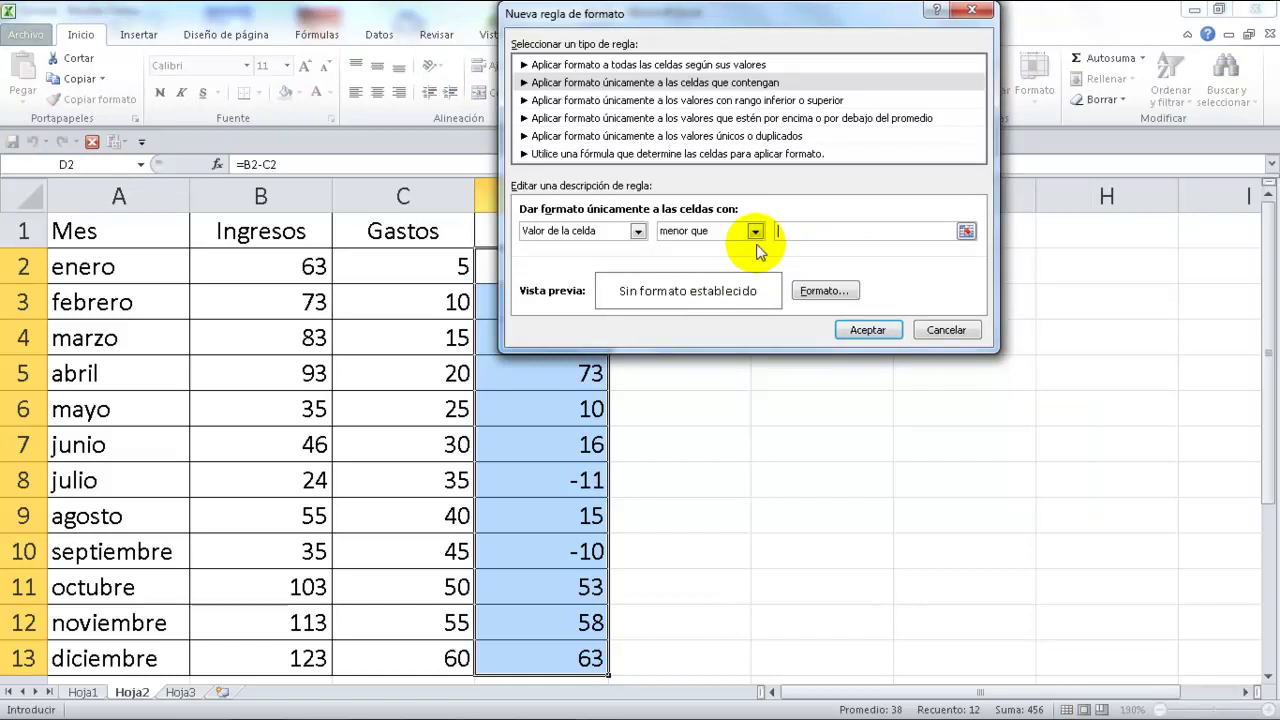
type("5")
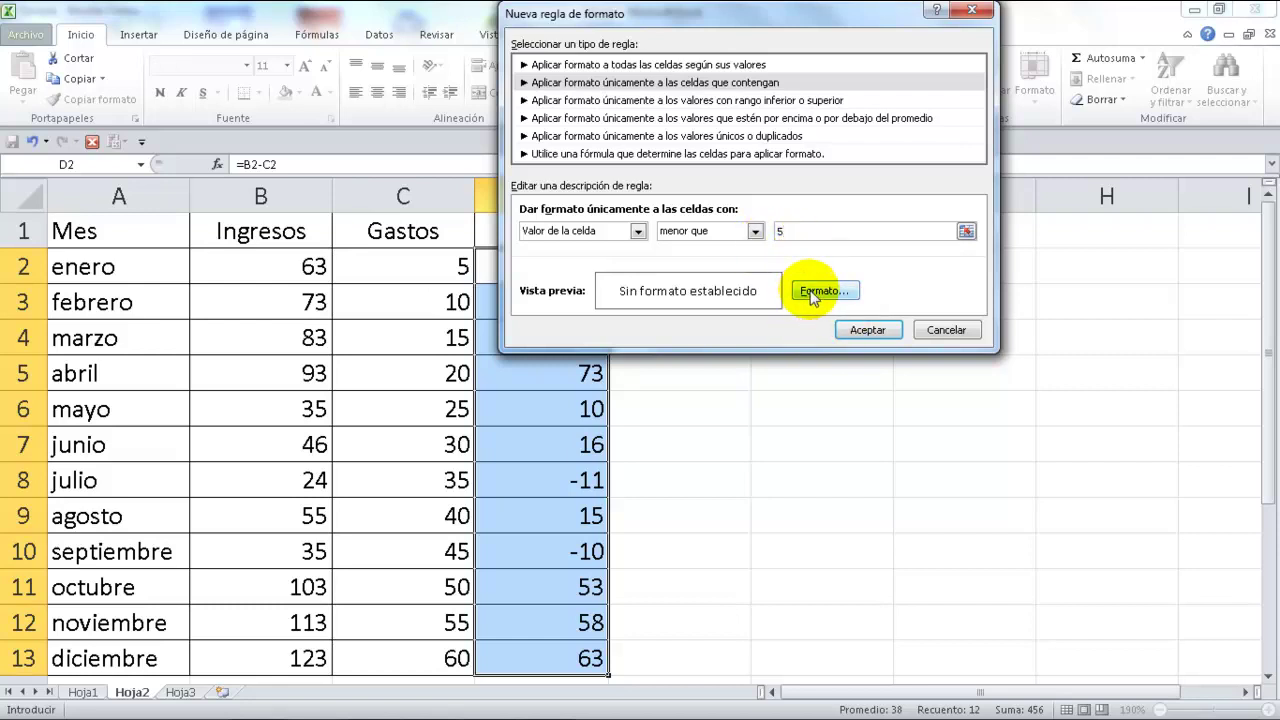
Format the less-than-5 rule with bold yellow text on red fill and apply it.
left_click(813, 292)
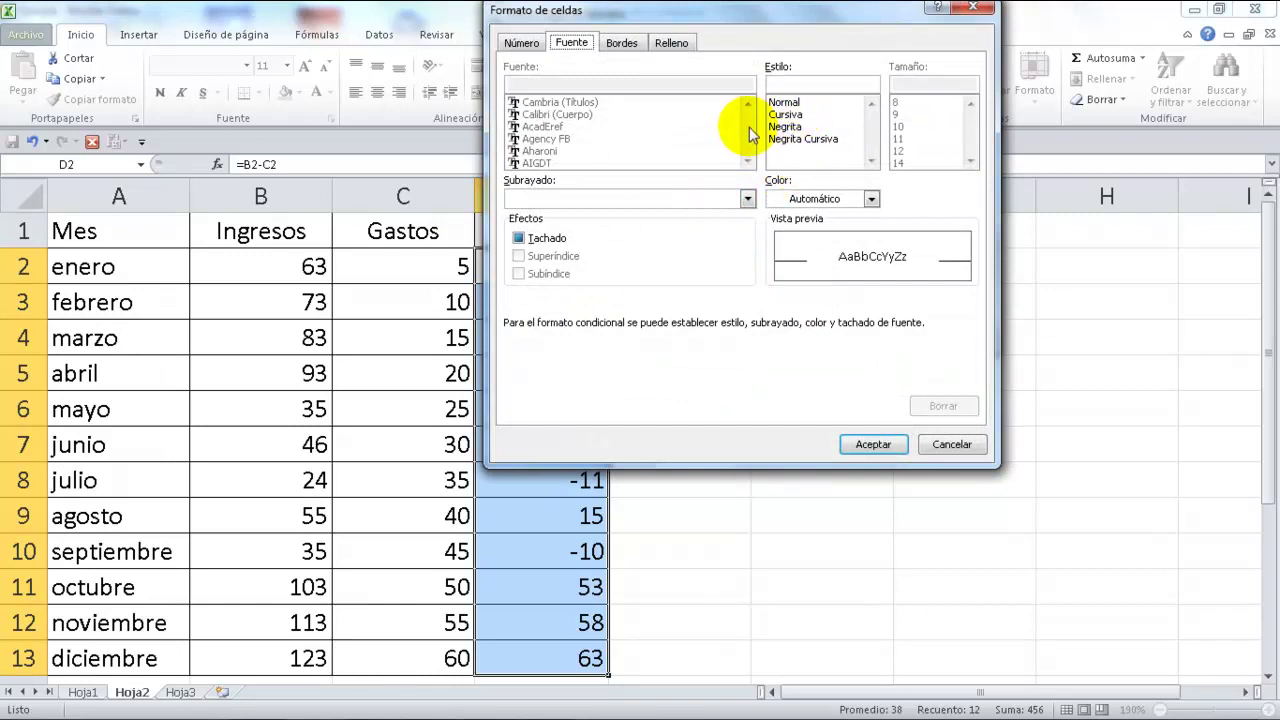
left_click(782, 126)
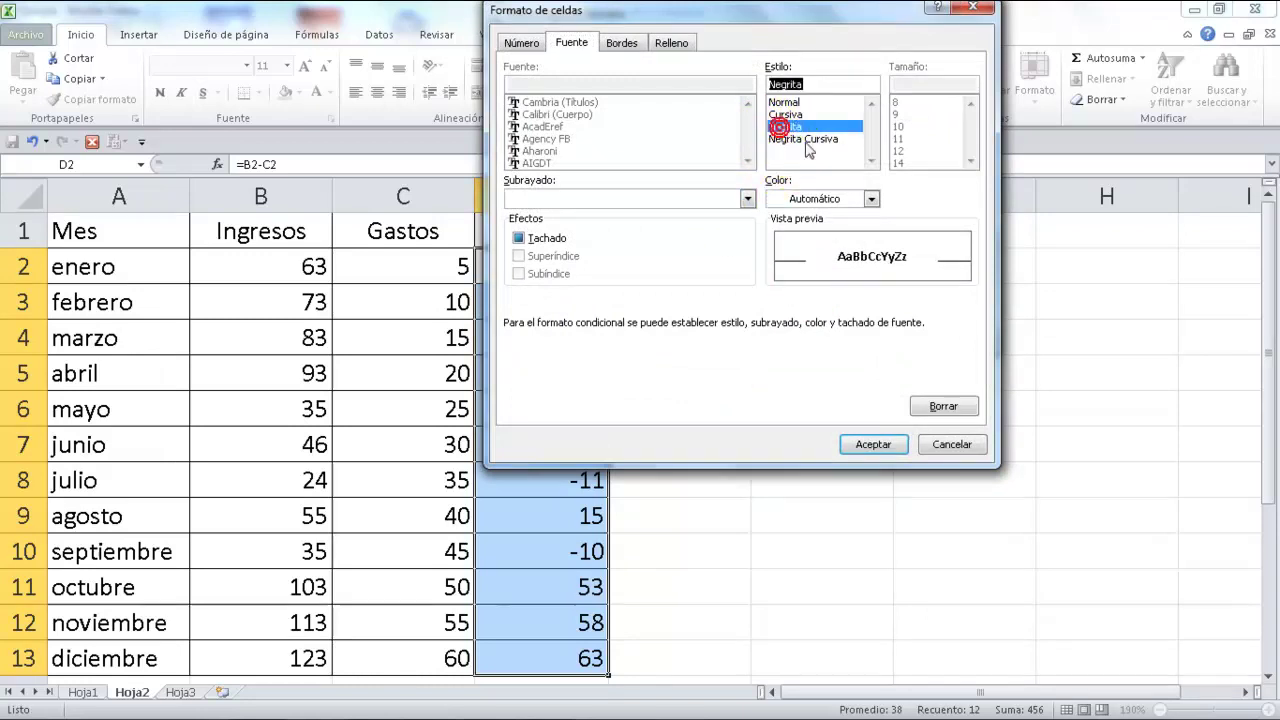
left_click(872, 201)
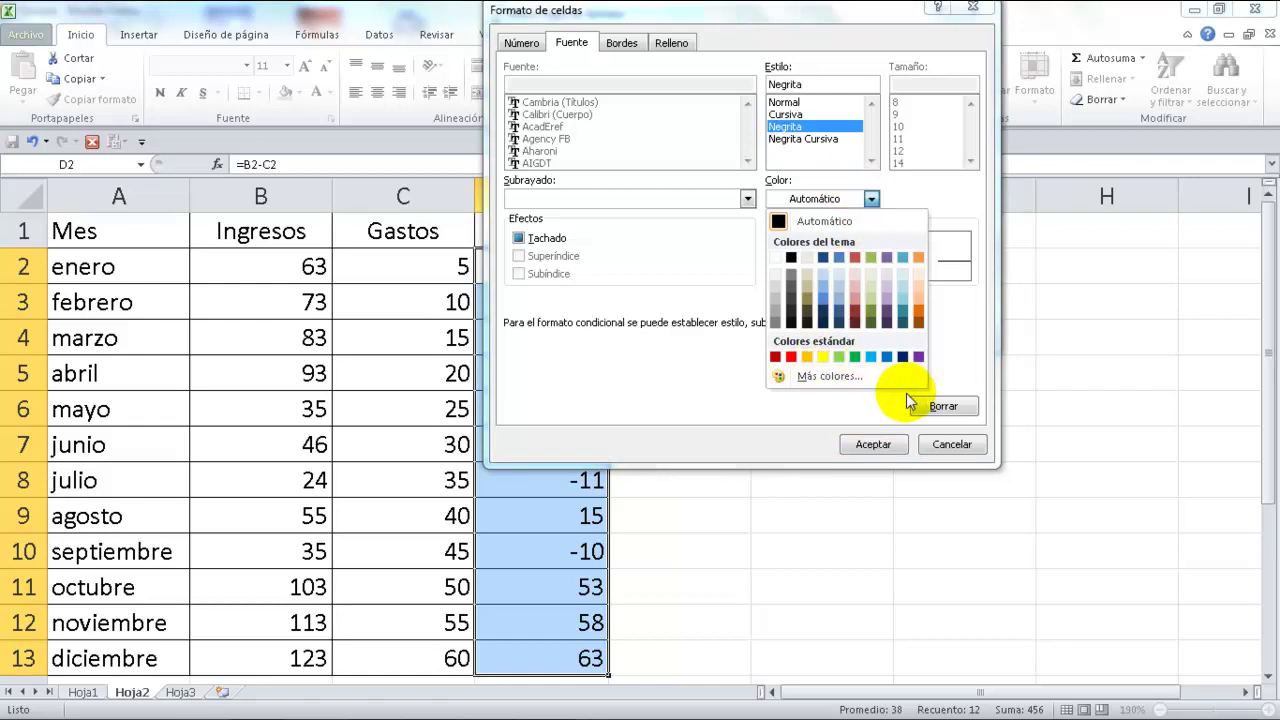
left_click(676, 45)
left_click(871, 198)
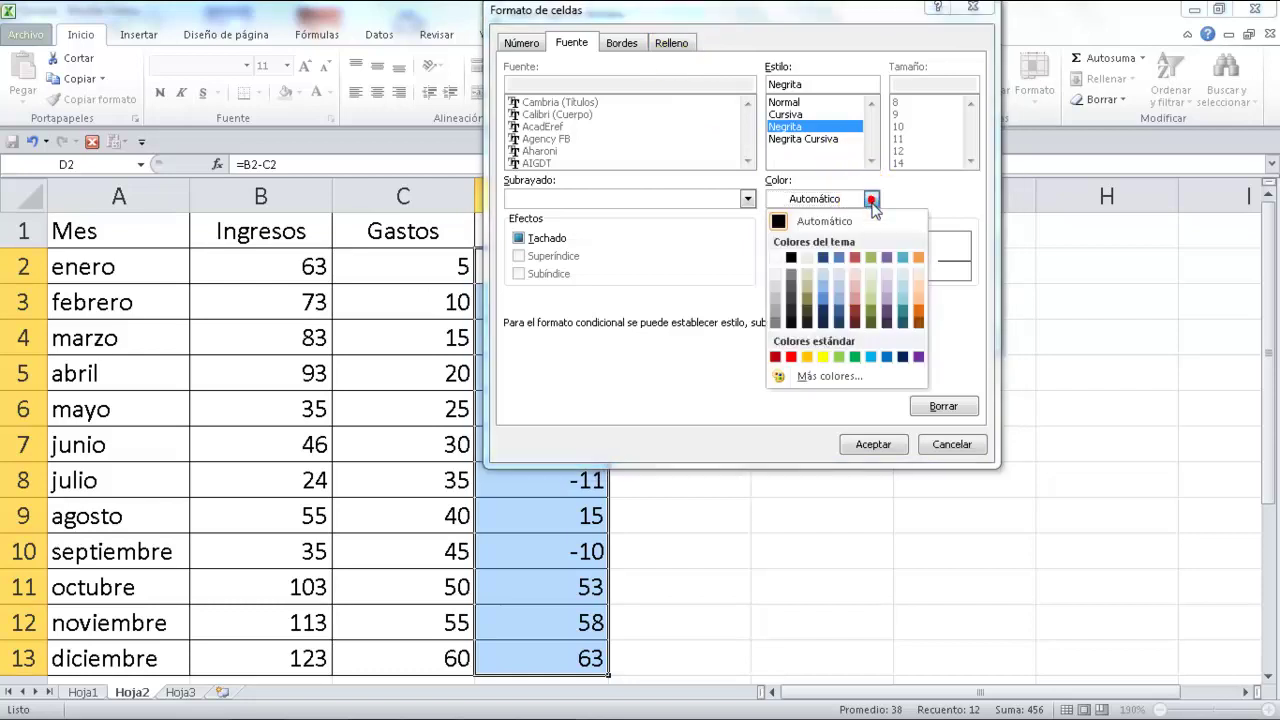
left_click(823, 357)
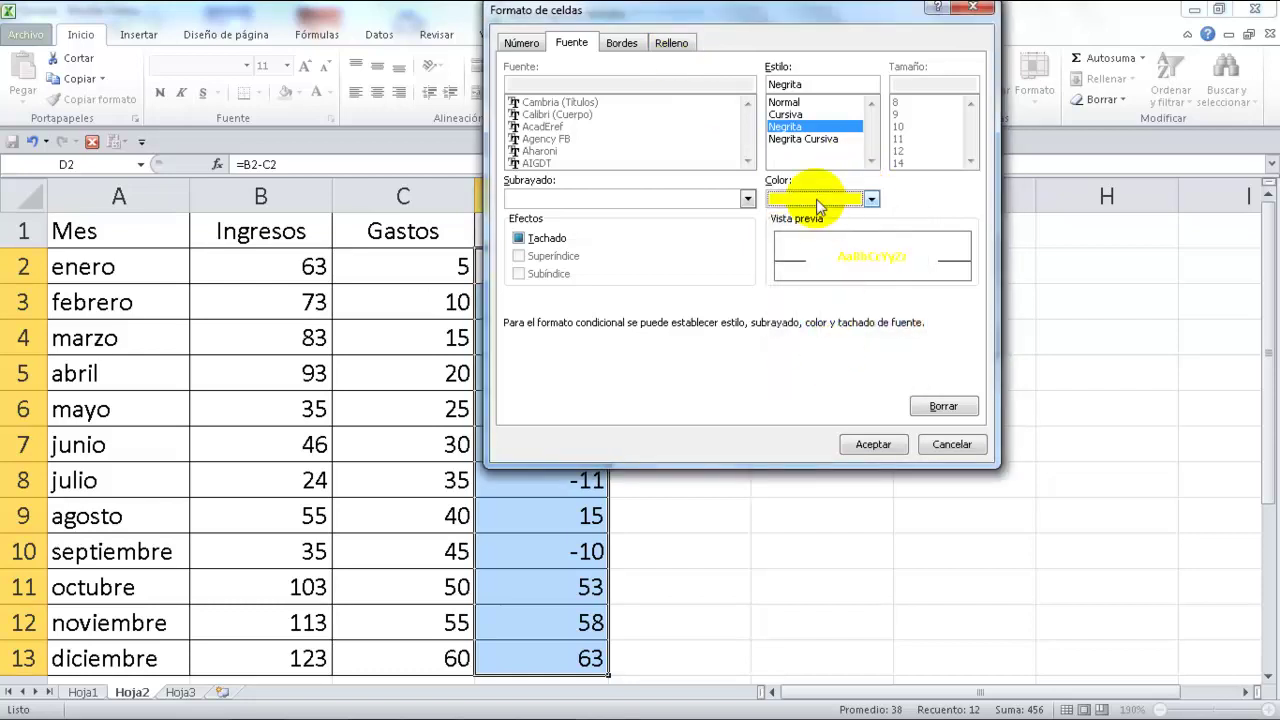
left_click(672, 44)
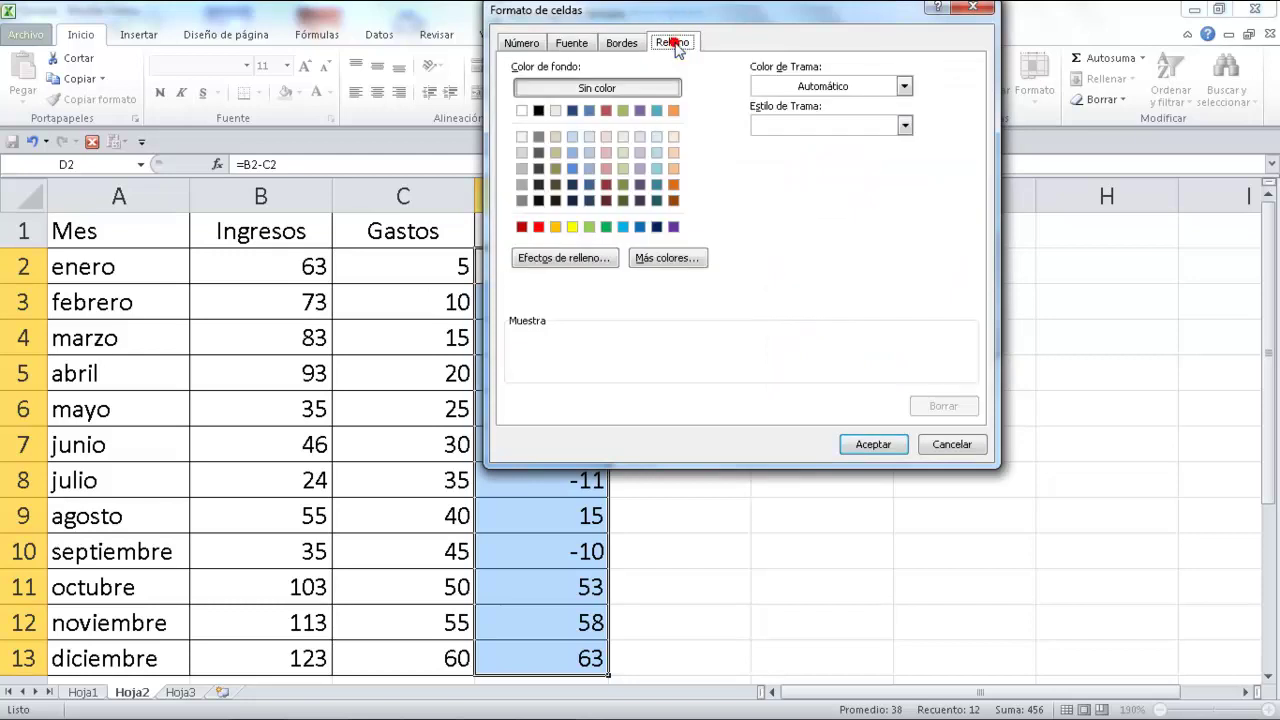
left_click(538, 227)
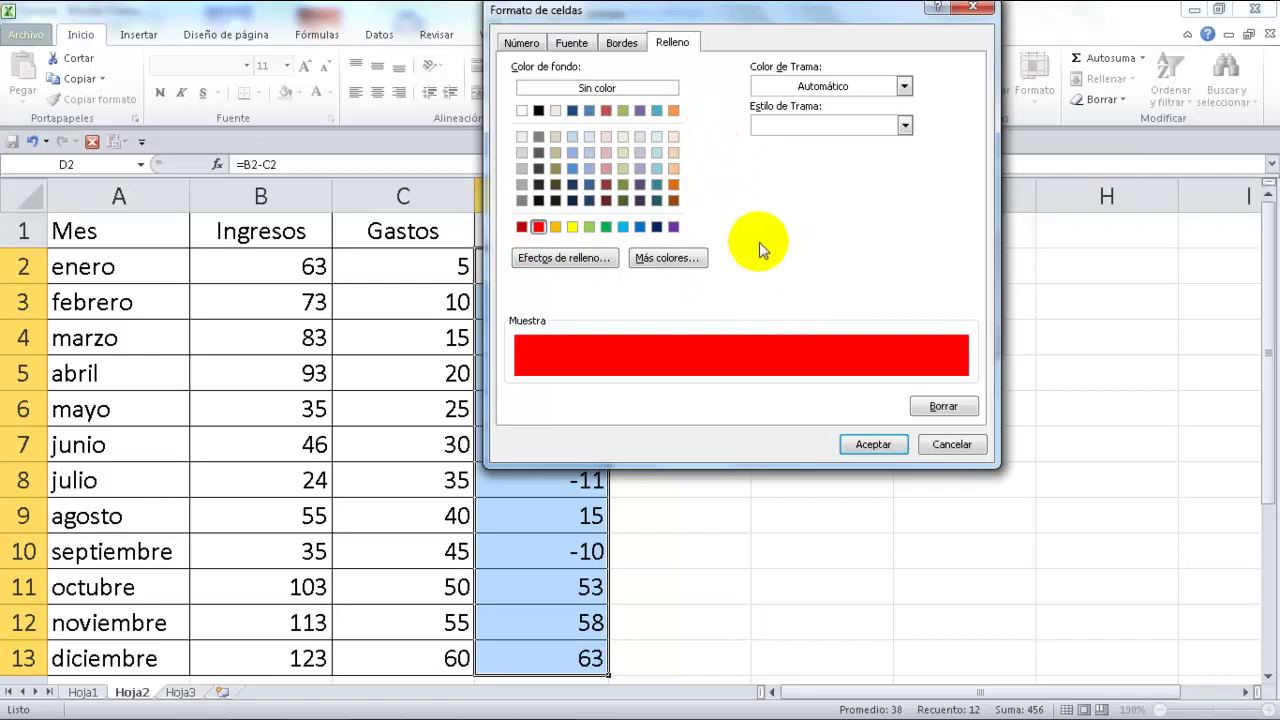
left_click(867, 446)
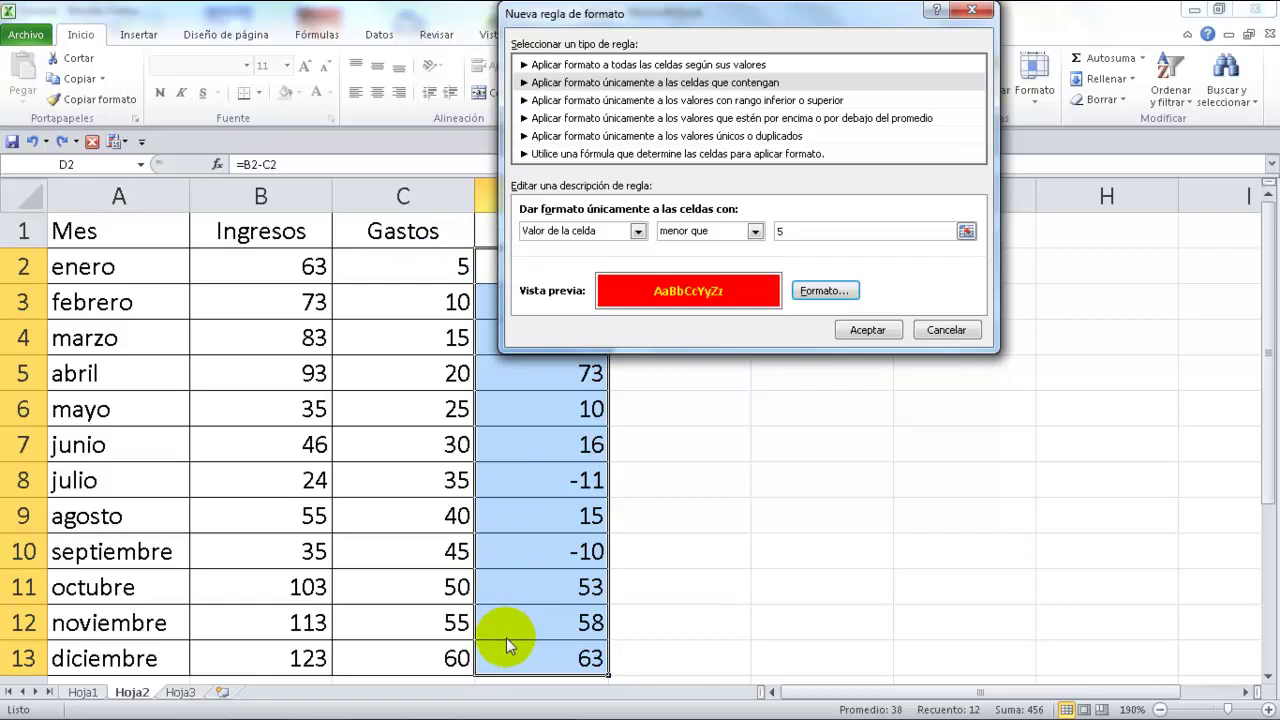
left_click(867, 330)
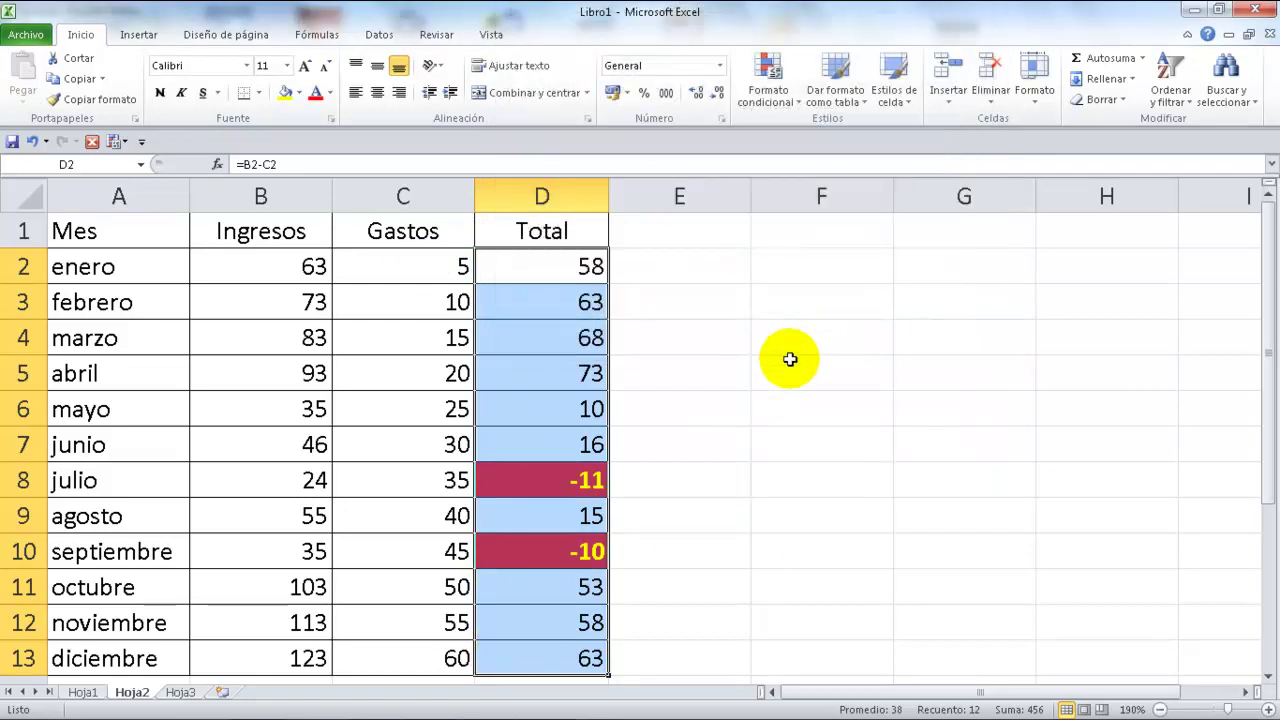
Deselect the range to confirm only -11 and -10 show bold yellow on red.
left_click(738, 500)
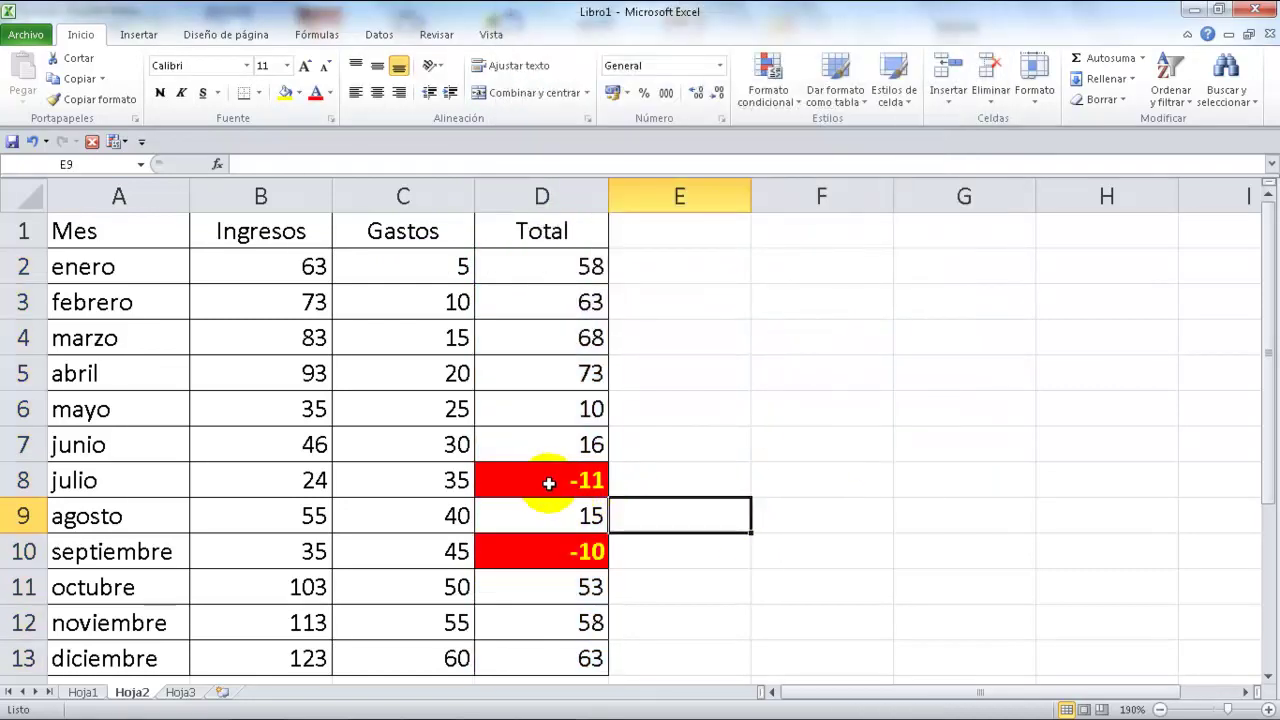